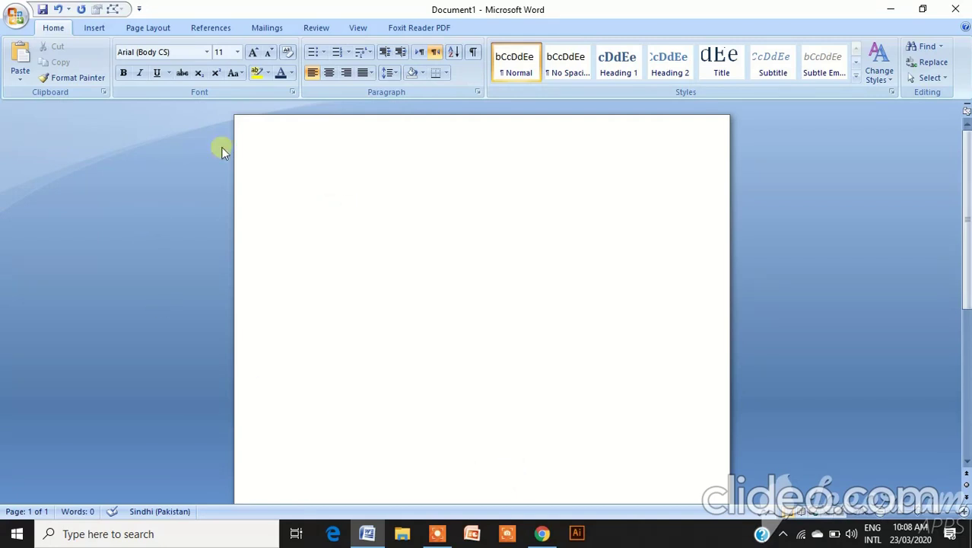
Step: Switch the blank Document1 page to Landscape orientation and return to the top of the page
{"action": "left_click", "coordinate": [148, 28]}
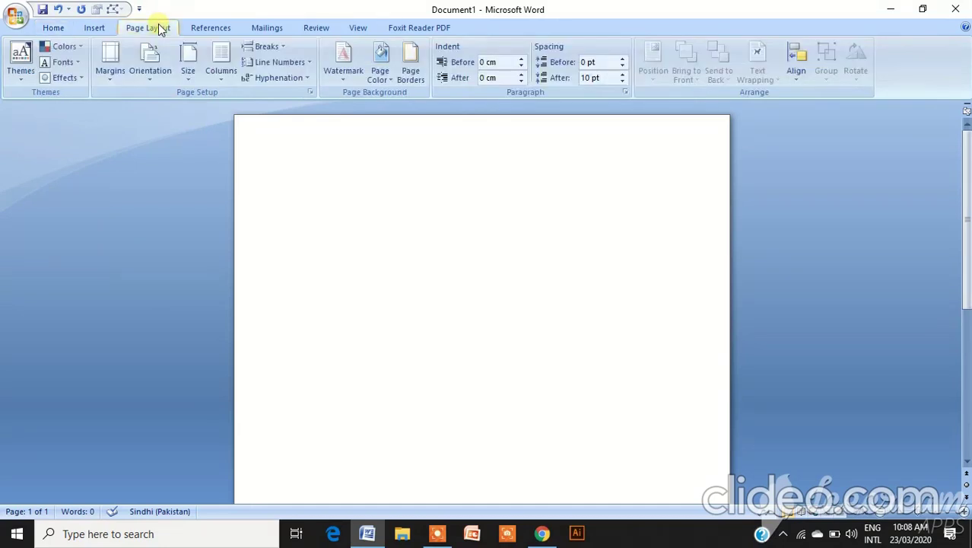
{"action": "left_click", "coordinate": [137, 77]}
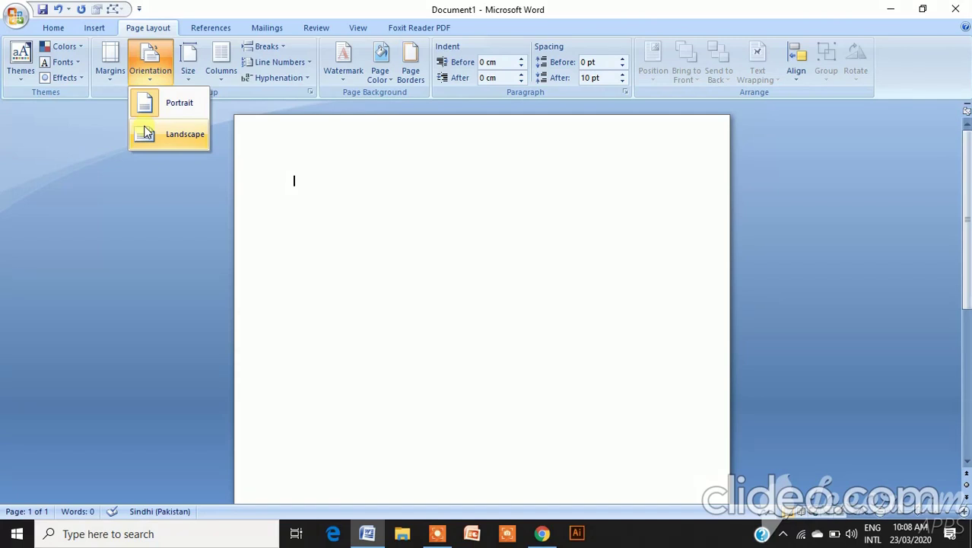
{"action": "left_click", "coordinate": [146, 133]}
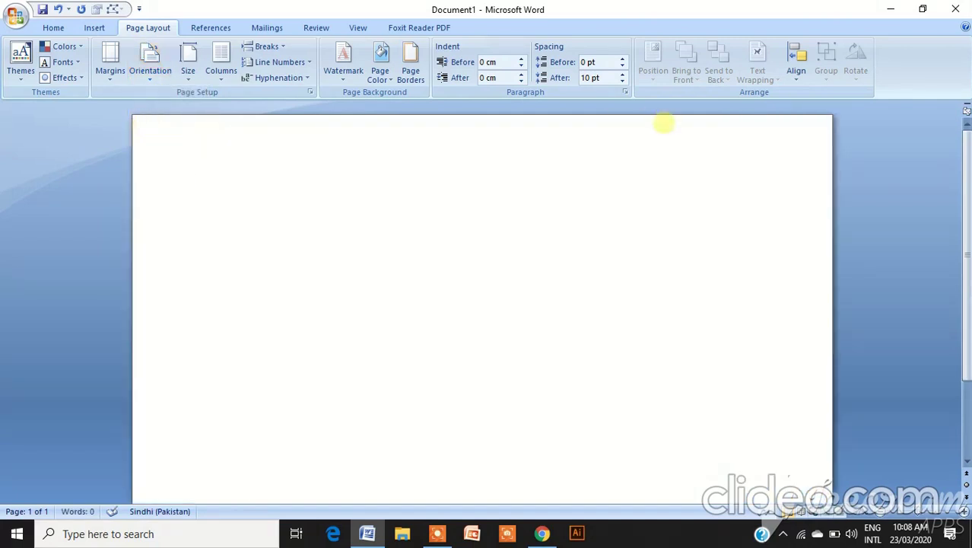
{"action": "left_click_drag", "start_coordinate": [968, 204], "coordinate": [967, 282]}
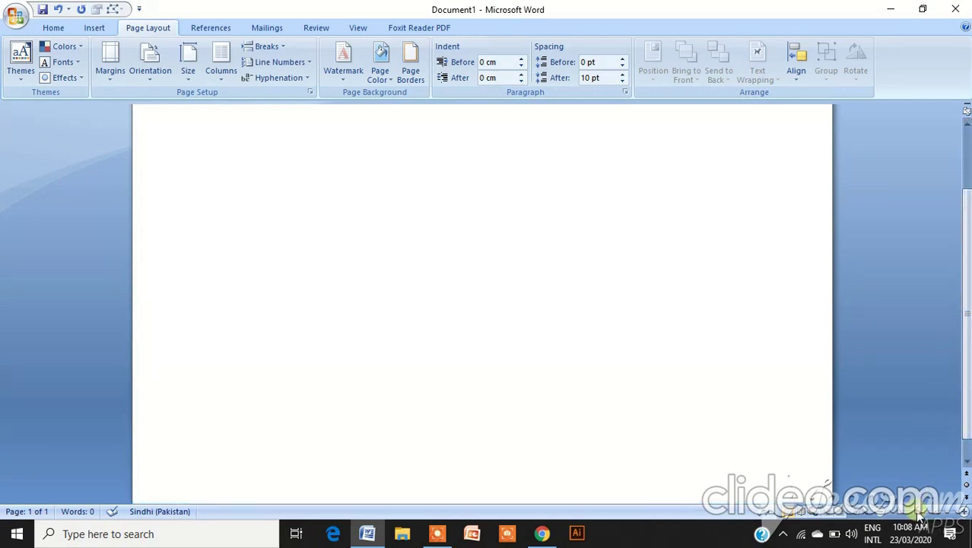
{"action": "left_click", "coordinate": [918, 516]}
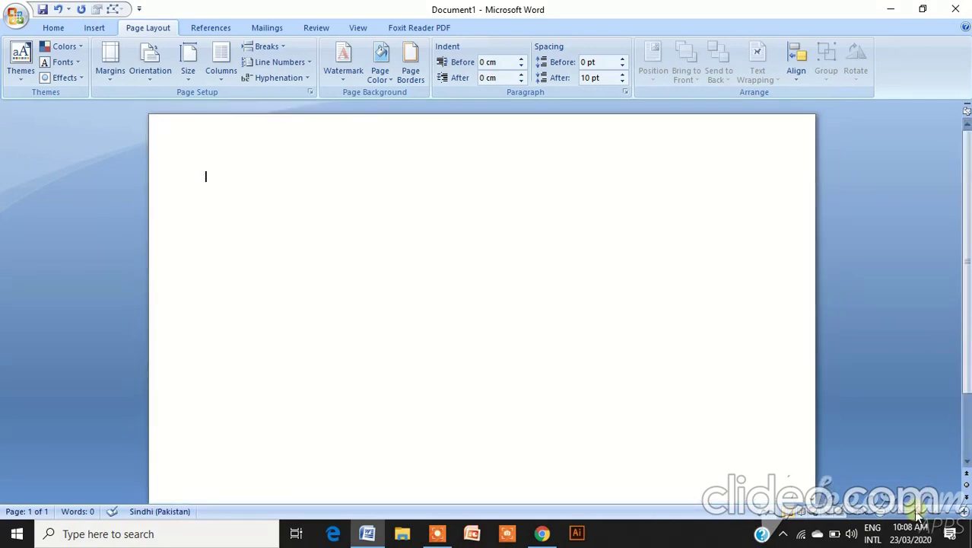
{"action": "left_click", "coordinate": [439, 534]}
Step: Apply the Normal margin preset to the page
{"action": "left_click", "coordinate": [501, 514]}
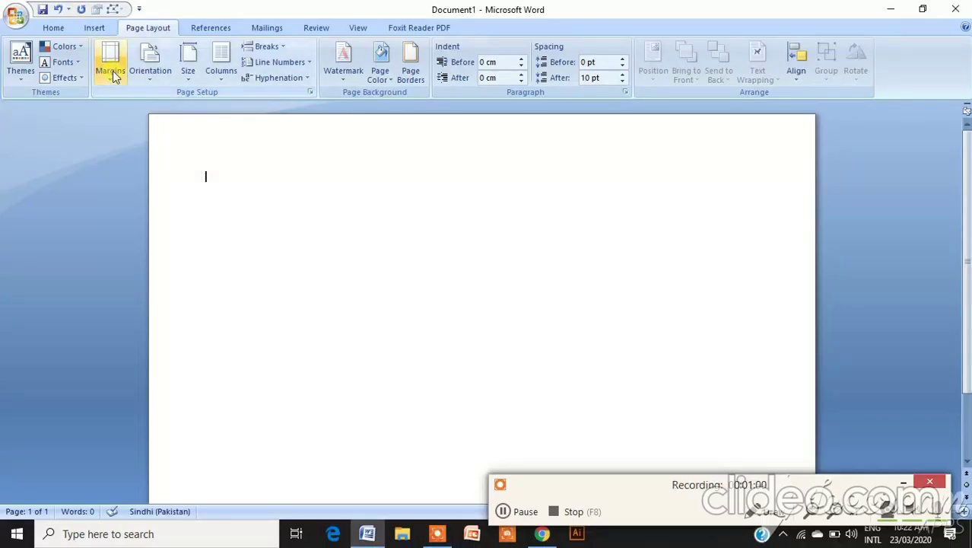
{"action": "left_click", "coordinate": [113, 70]}
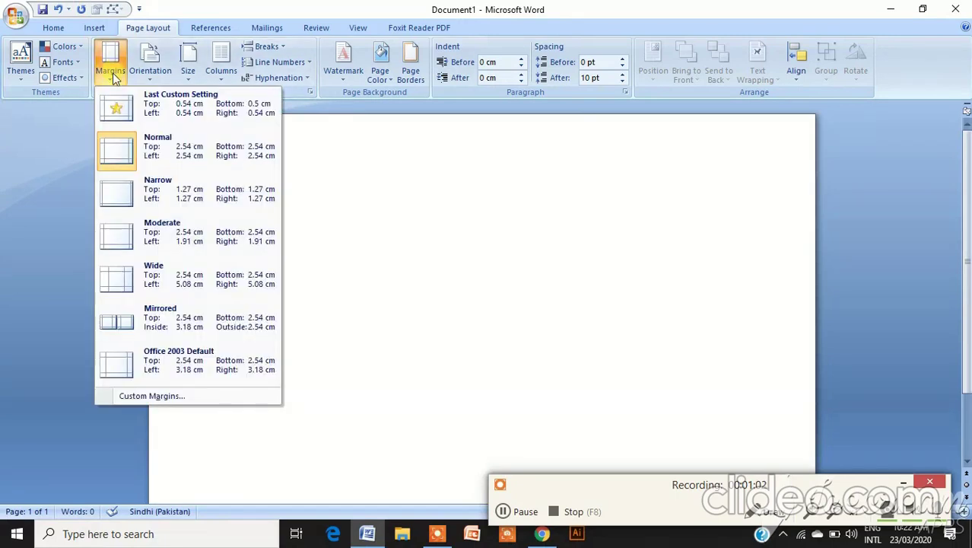
{"action": "left_click", "coordinate": [118, 146]}
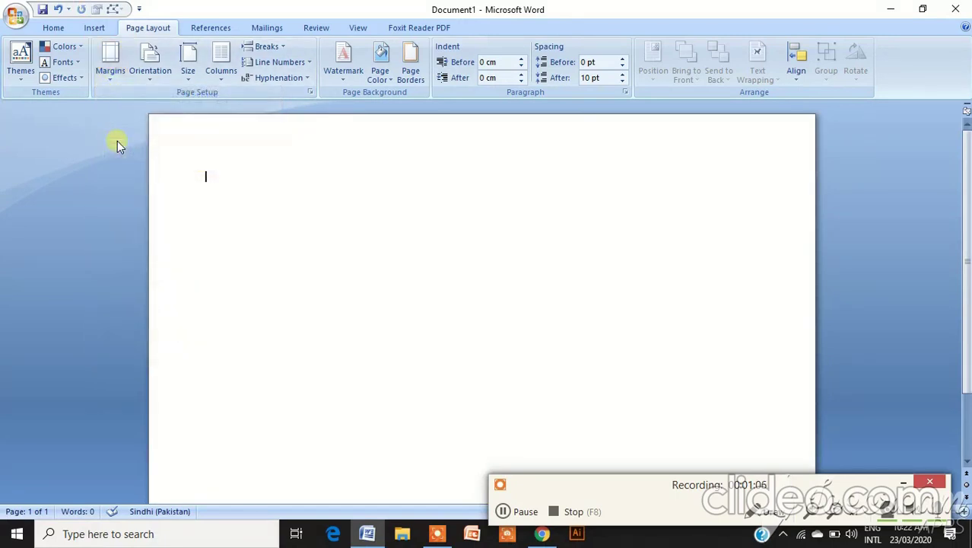
Step: In Custom Margins, change the Top and Left margins to 0.54 cm
{"action": "left_click", "coordinate": [111, 77]}
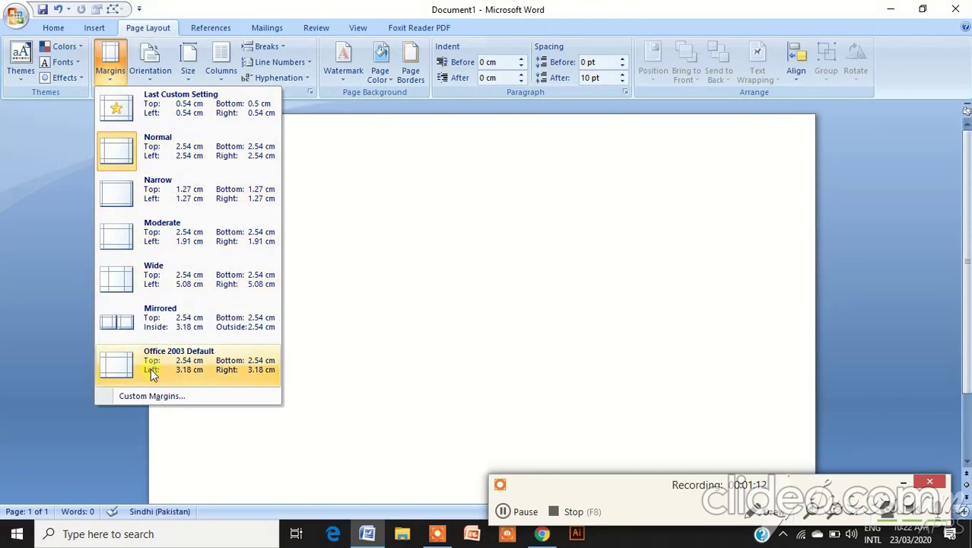
{"action": "left_click", "coordinate": [156, 399]}
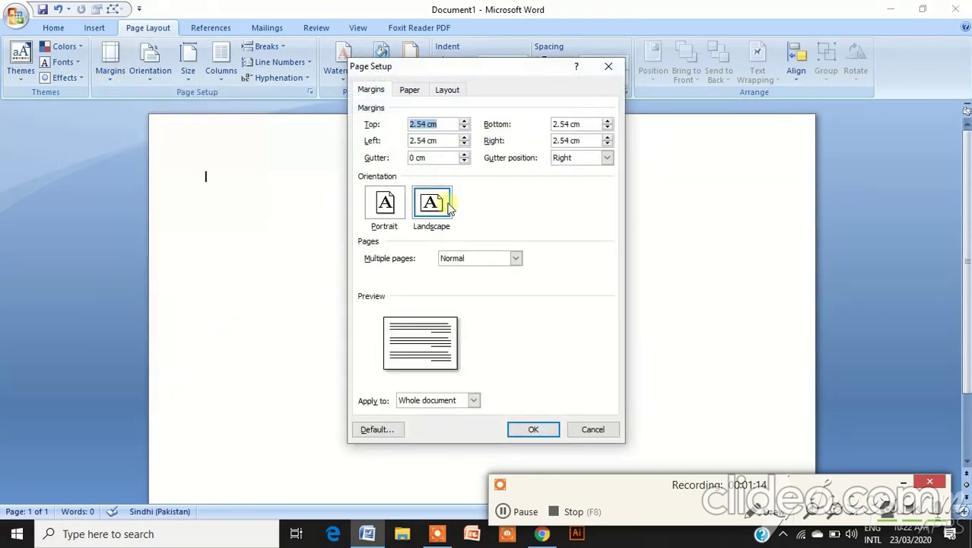
{"action": "left_click", "coordinate": [414, 124]}
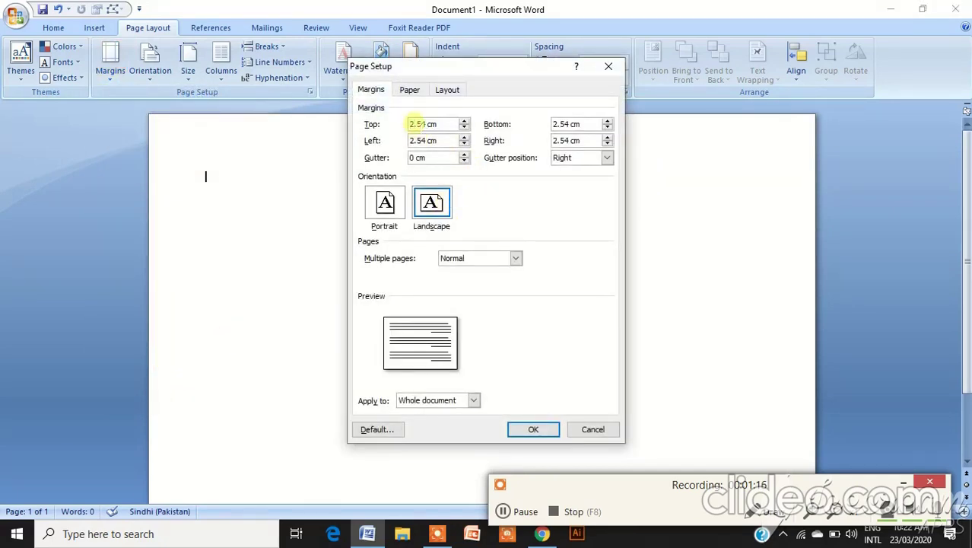
{"action": "key", "text": "BackSpace"}
{"action": "type", "text": "0"}
{"action": "left_click", "coordinate": [415, 140]}
{"action": "key", "text": "BackSpace"}
{"action": "type", "text": "0"}
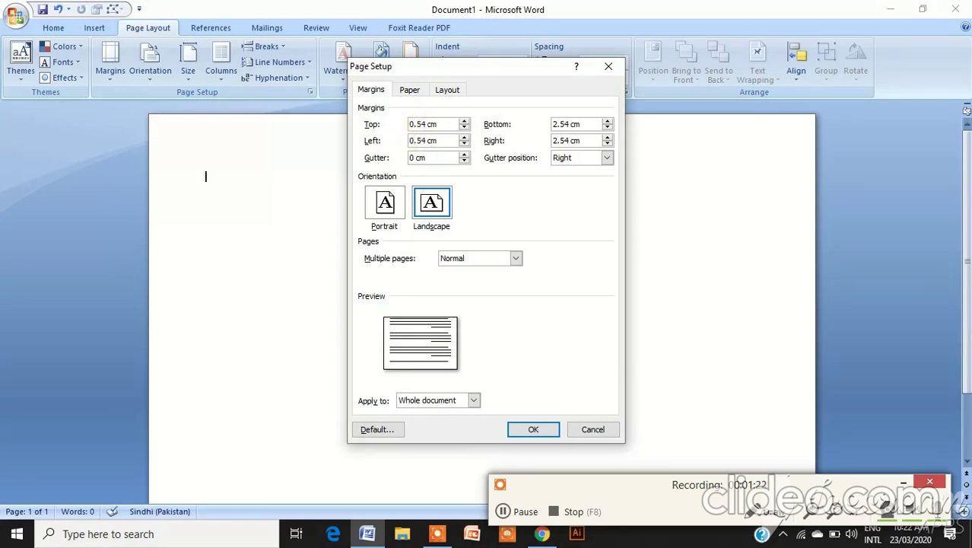
Step: Change the Bottom and Right margins to 0.54 cm and confirm the dialog
{"action": "left_click", "coordinate": [555, 124]}
{"action": "key", "text": "BackSpace"}
{"action": "type", "text": "0"}
{"action": "left_click", "coordinate": [557, 140]}
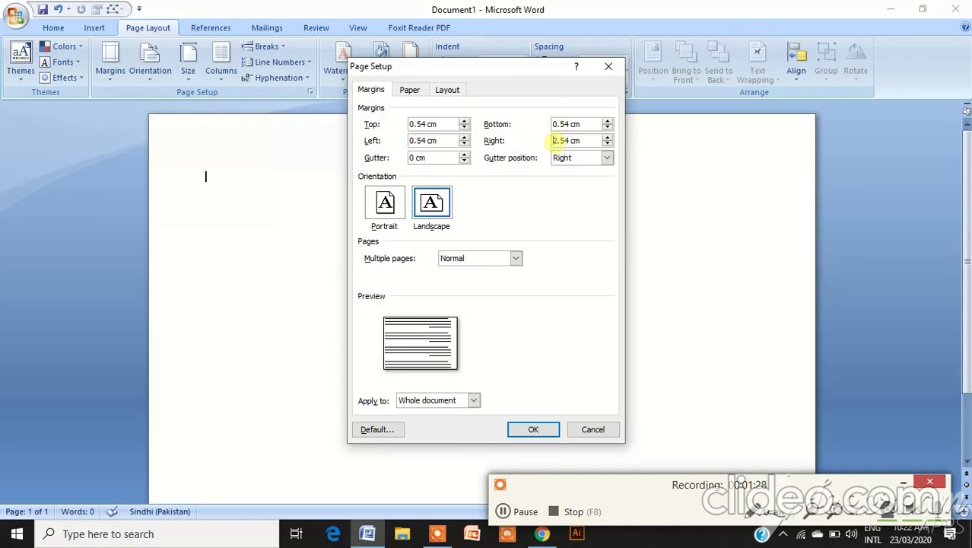
{"action": "key", "text": "BackSpace"}
{"action": "type", "text": "0"}
{"action": "left_click", "coordinate": [531, 431]}
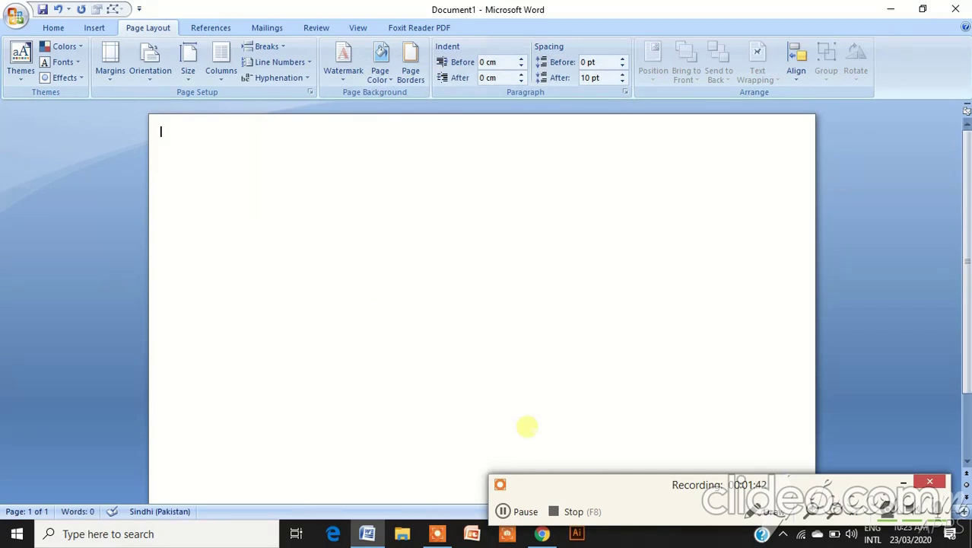
Step: Put a 12 pt yellow star art border around the whole page
{"action": "left_click", "coordinate": [412, 77]}
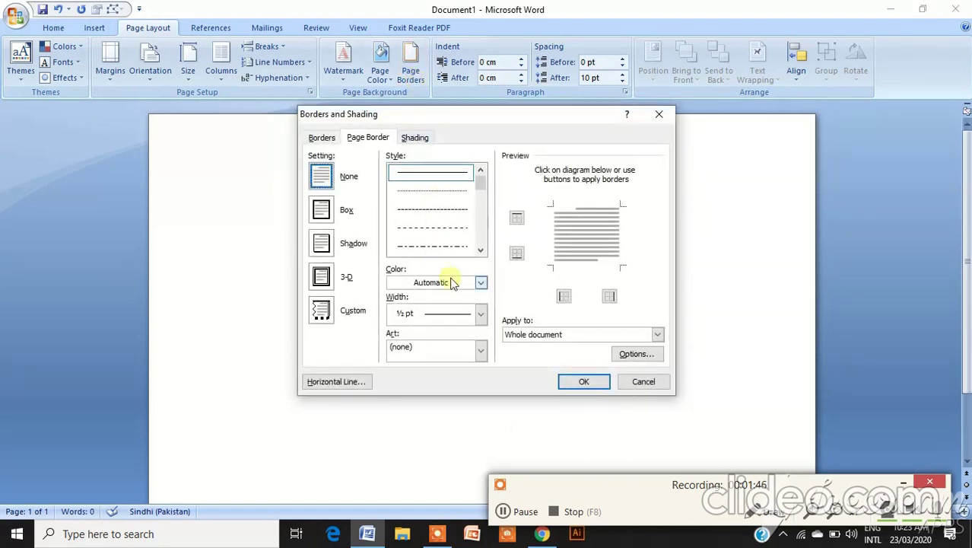
{"action": "left_click", "coordinate": [479, 350]}
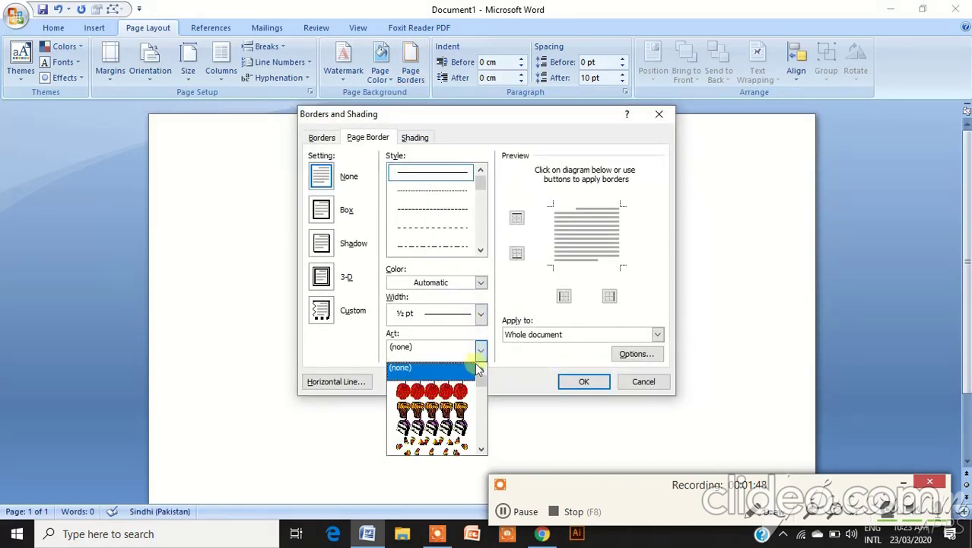
{"action": "key", "text": "Down"}
{"action": "key", "text": "Down"}
{"action": "key", "text": "Down"}
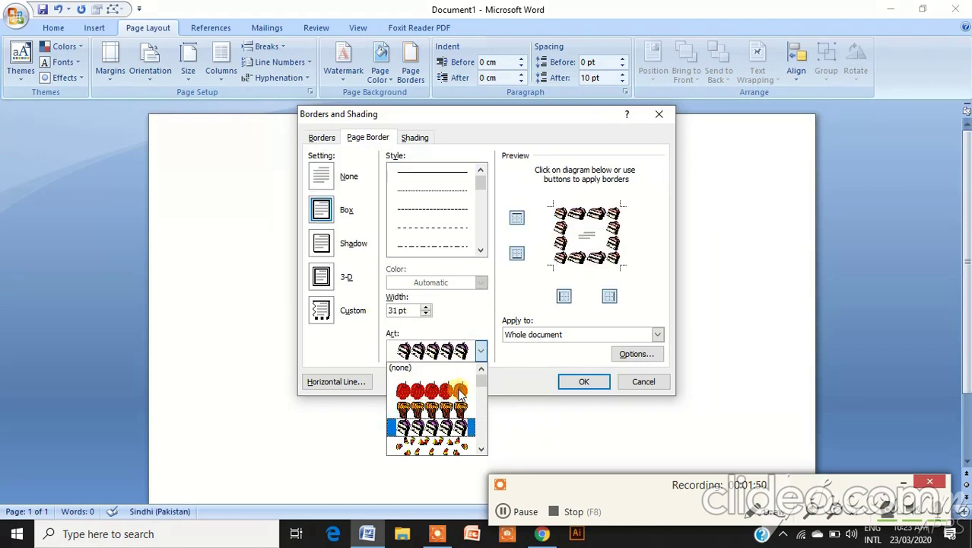
{"action": "key", "text": "Down"}
{"action": "key", "text": "Down"}
{"action": "key", "text": "Down"}
{"action": "key", "text": "Down"}
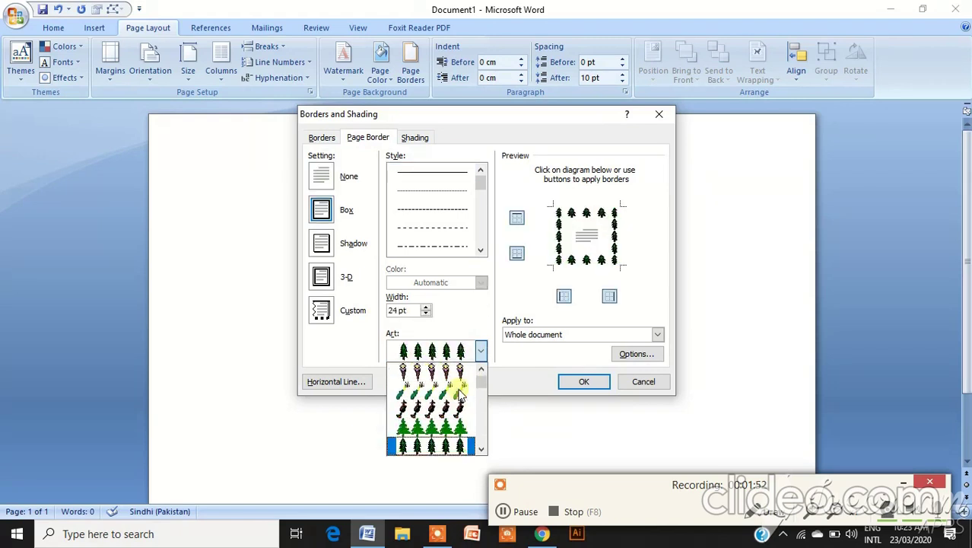
{"action": "key", "text": "Down"}
{"action": "key", "text": "Down"}
{"action": "key", "text": "Down"}
{"action": "key", "text": "Down"}
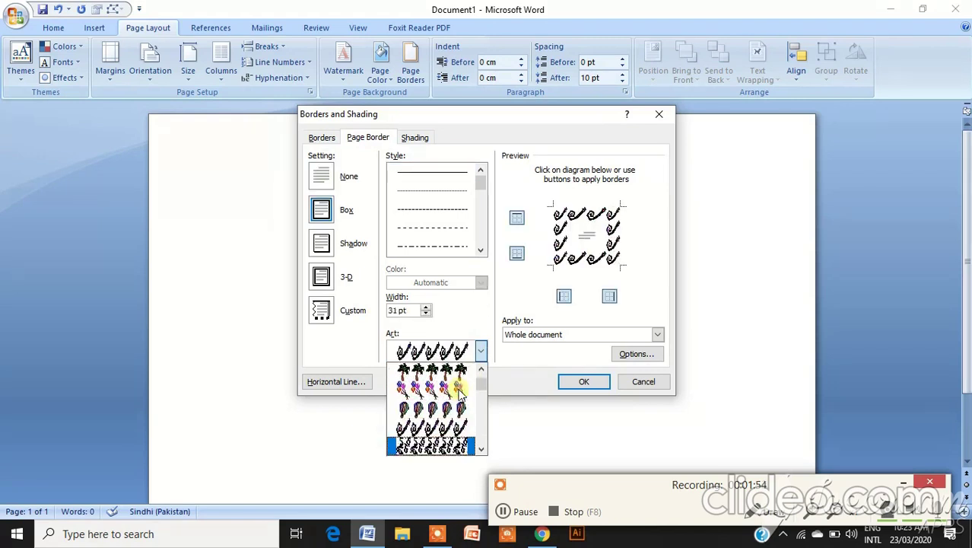
{"action": "key", "text": "Down"}
{"action": "key", "text": "Down"}
{"action": "key", "text": "Down"}
{"action": "key", "text": "Down"}
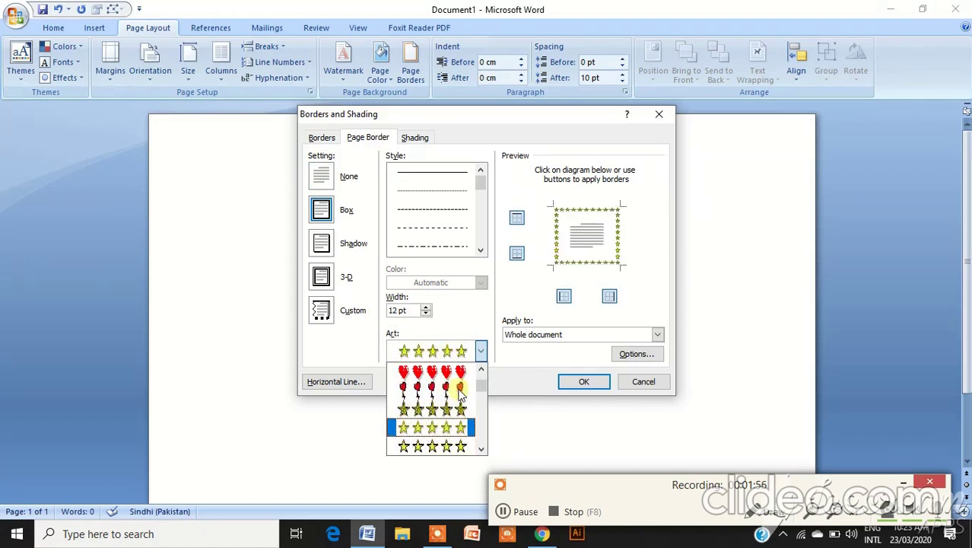
{"action": "key", "text": "Down"}
{"action": "key", "text": "Up"}
{"action": "left_click", "coordinate": [593, 381]}
{"action": "left_click", "coordinate": [593, 381]}
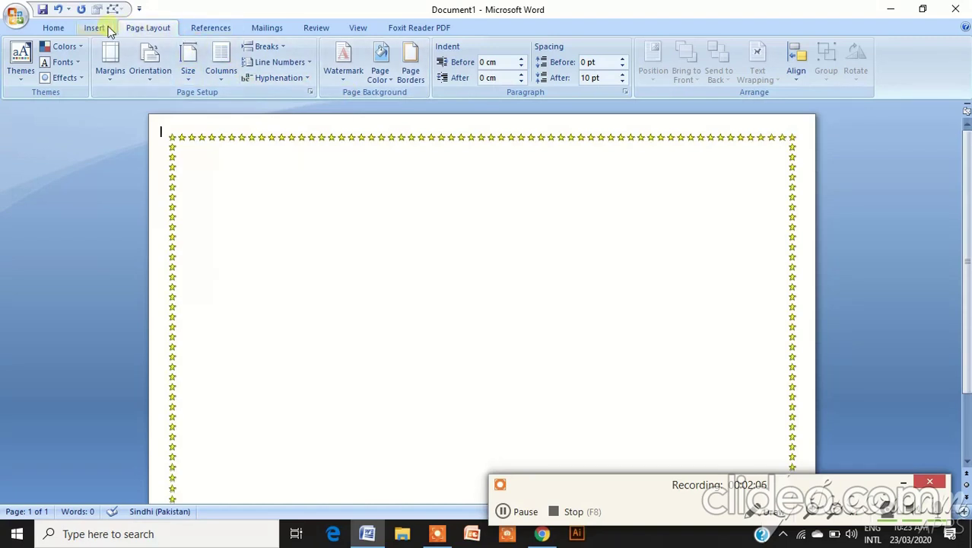
Step: Draw a 19.27 × 28.16 cm rectangle just inside the star border
{"action": "left_click", "coordinate": [94, 28]}
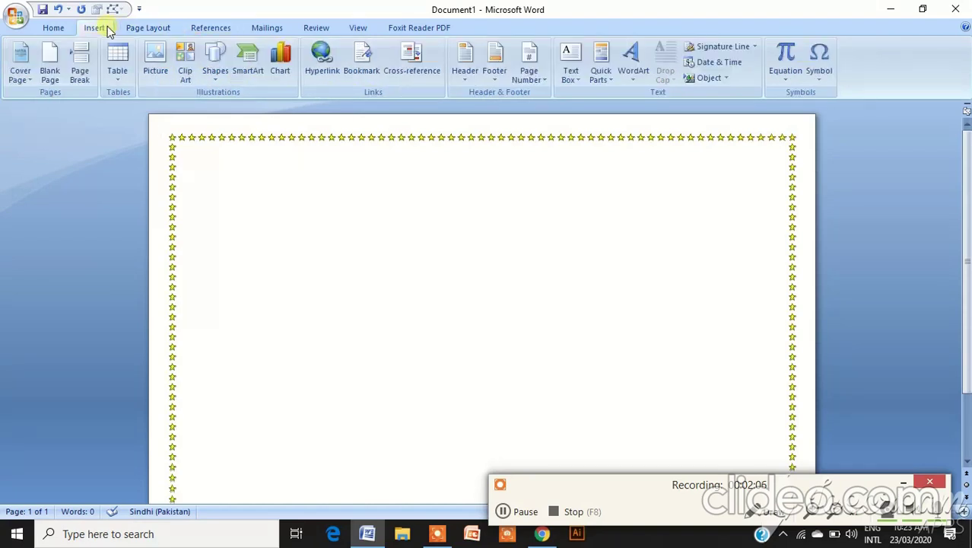
{"action": "left_click", "coordinate": [217, 76]}
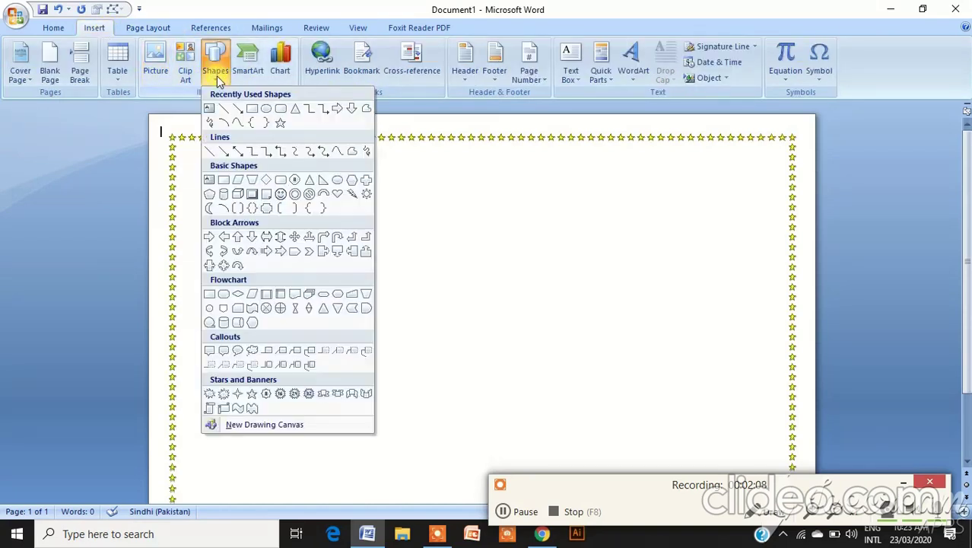
{"action": "left_click", "coordinate": [251, 111]}
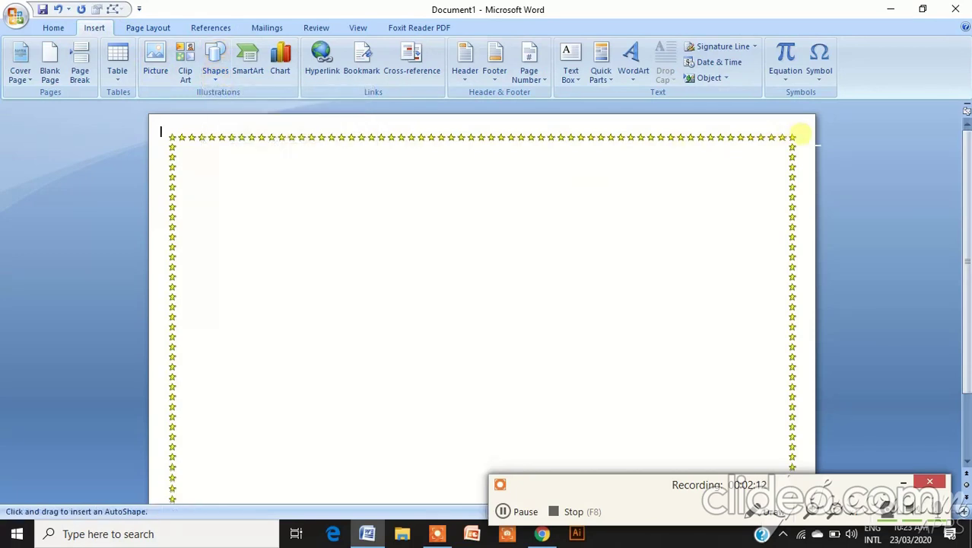
{"action": "mouse_move", "coordinate": [799, 135]}
{"action": "left_mouse_down"}
{"action": "mouse_move", "coordinate": [204, 511]}
{"action": "mouse_move", "coordinate": [169, 476]}
{"action": "left_mouse_up"}
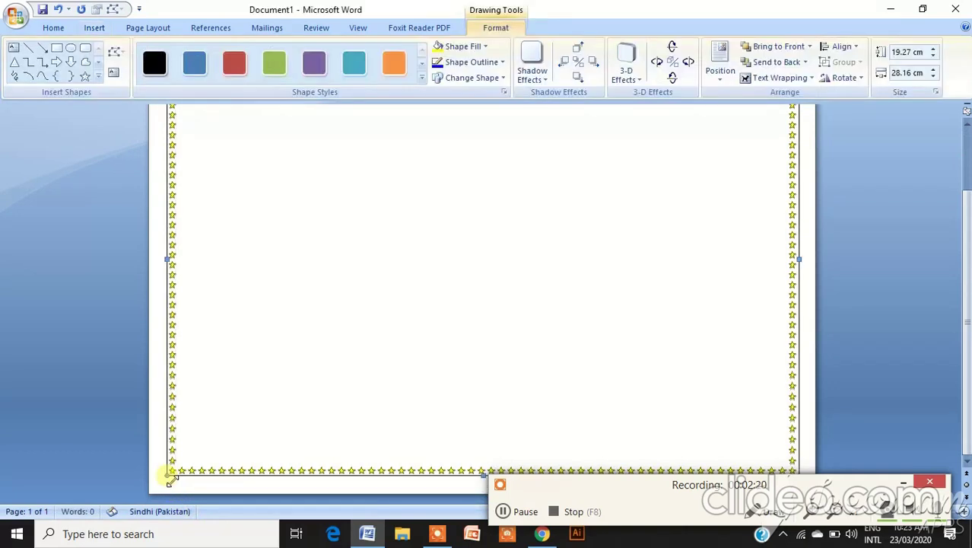
{"action": "left_click_drag", "start_coordinate": [560, 482], "coordinate": [678, 541]}
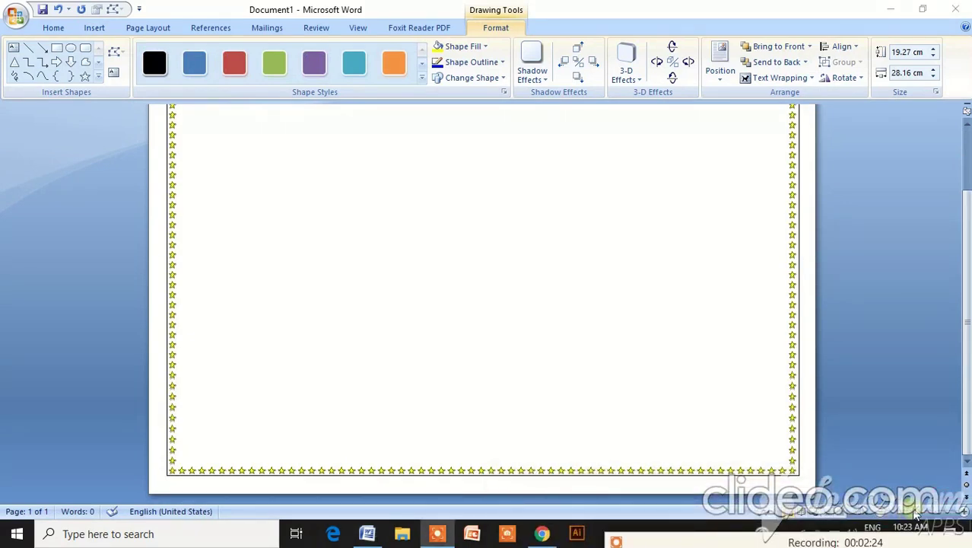
Step: Zoom out twice so the whole landscape page fits on screen
{"action": "left_click", "coordinate": [913, 515]}
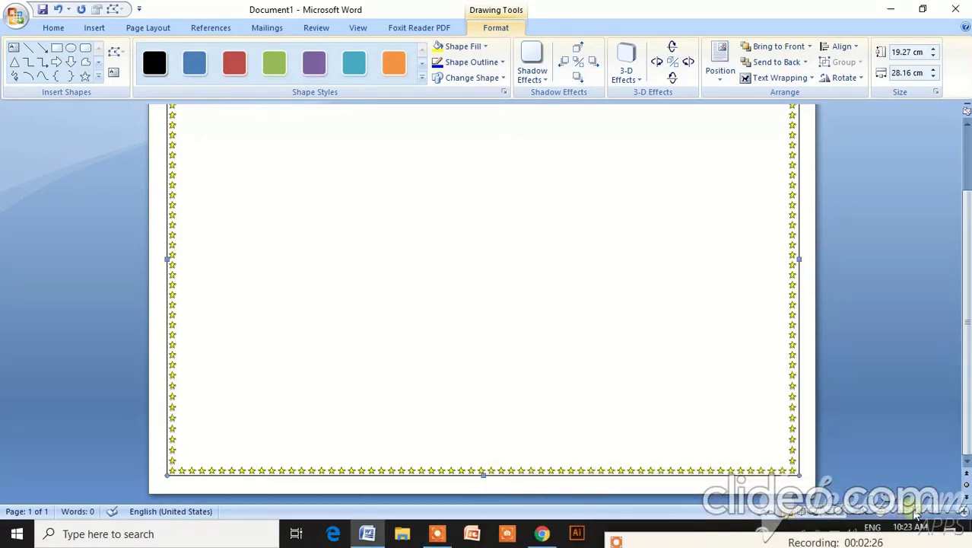
{"action": "left_click", "coordinate": [914, 513]}
{"action": "left_click", "coordinate": [912, 515]}
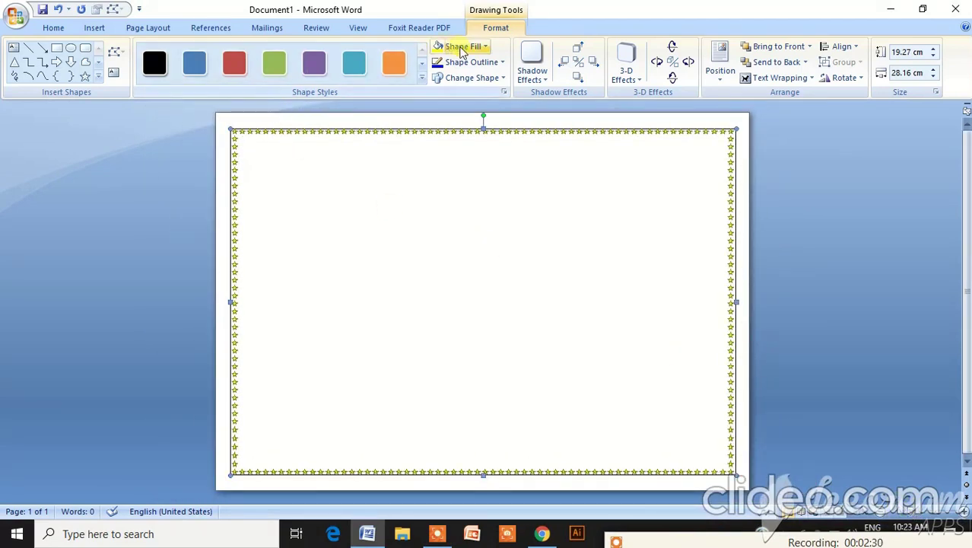
Step: Fill the rectangle with solid Yellow from Standard Colors, then deselect it
{"action": "left_click", "coordinate": [475, 46]}
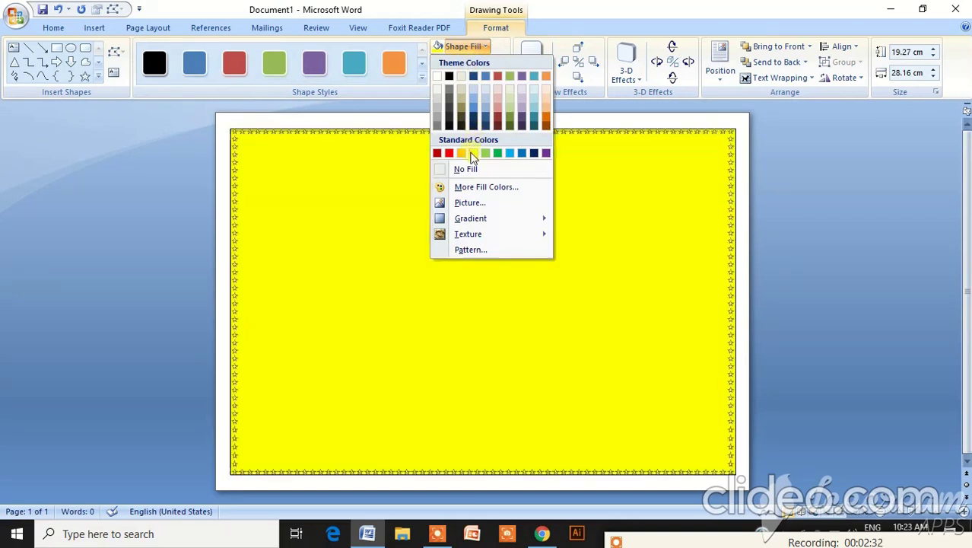
{"action": "left_click", "coordinate": [473, 154]}
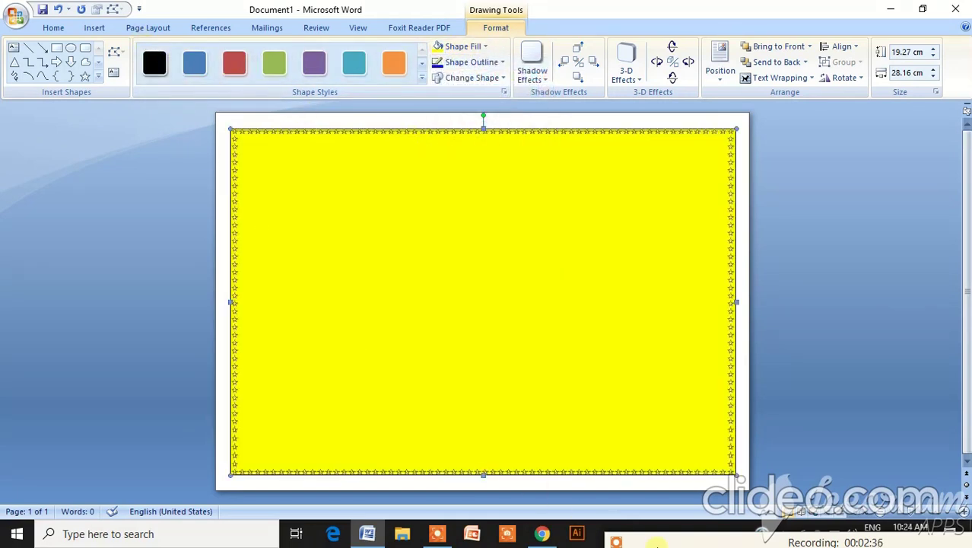
{"action": "left_click", "coordinate": [663, 542]}
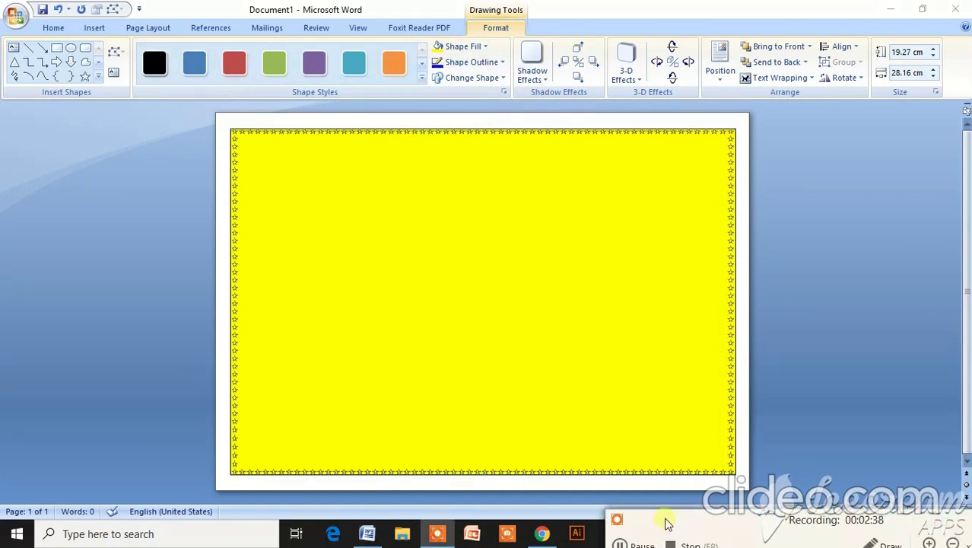
{"action": "left_click", "coordinate": [581, 488]}
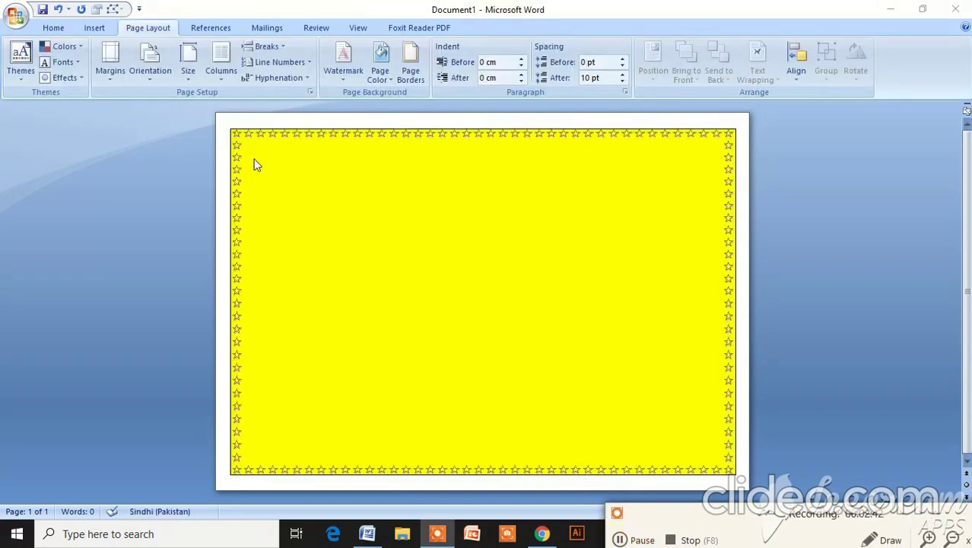
Step: Draw a white rounded rectangle inside the yellow one, widened to 17.74 × 26.63 cm
{"action": "left_click", "coordinate": [94, 27]}
{"action": "left_click", "coordinate": [217, 72]}
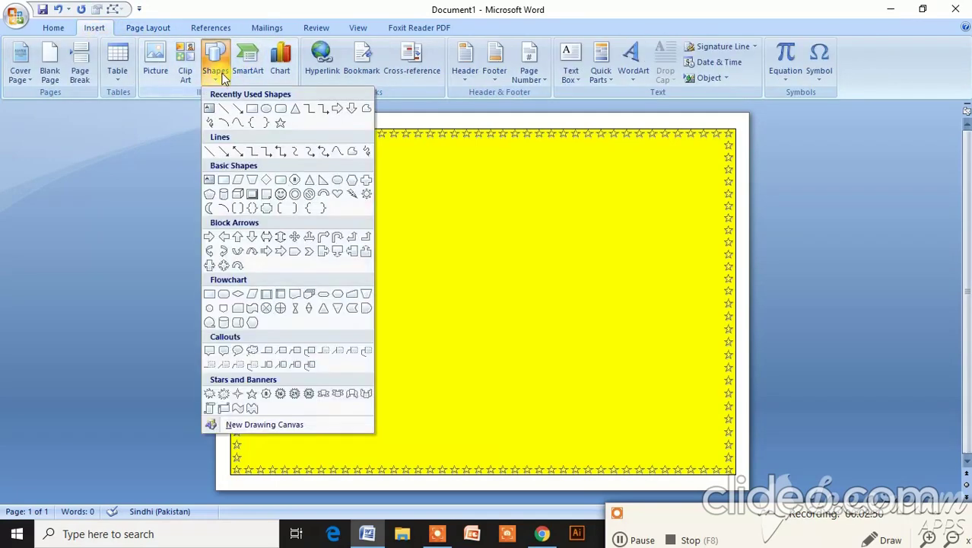
{"action": "left_click", "coordinate": [281, 109]}
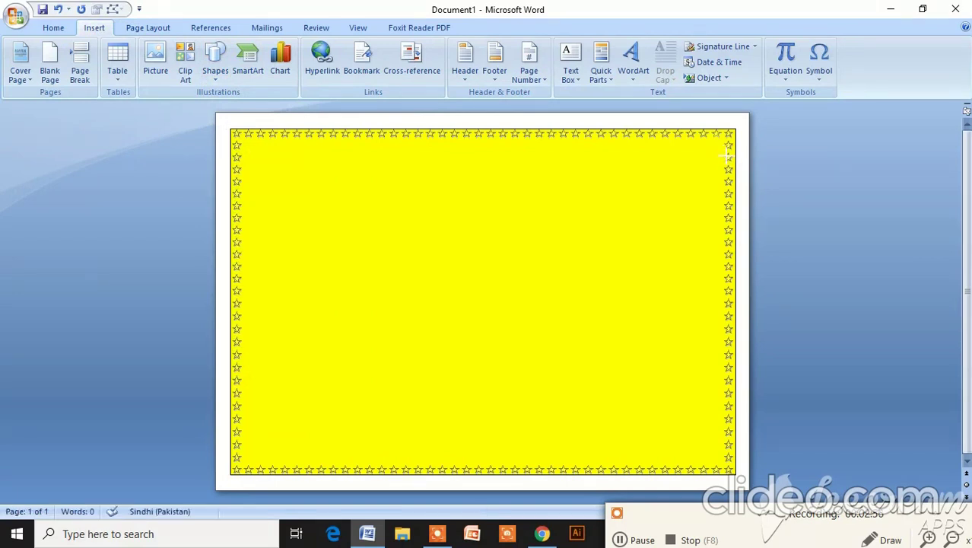
{"action": "mouse_move", "coordinate": [726, 156]}
{"action": "left_mouse_down"}
{"action": "mouse_move", "coordinate": [296, 460]}
{"action": "mouse_move", "coordinate": [248, 467]}
{"action": "left_mouse_up"}
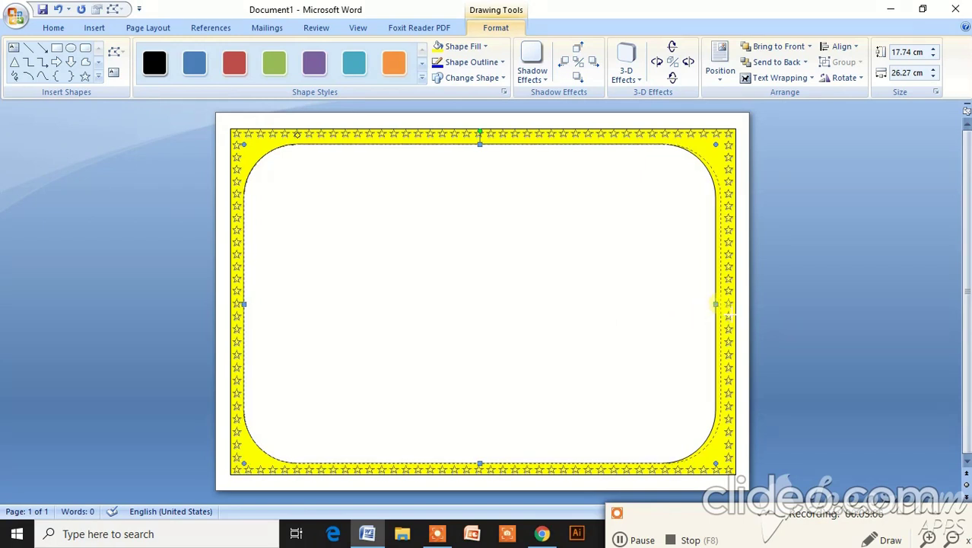
{"action": "left_click_drag", "start_coordinate": [716, 304], "coordinate": [724, 305]}
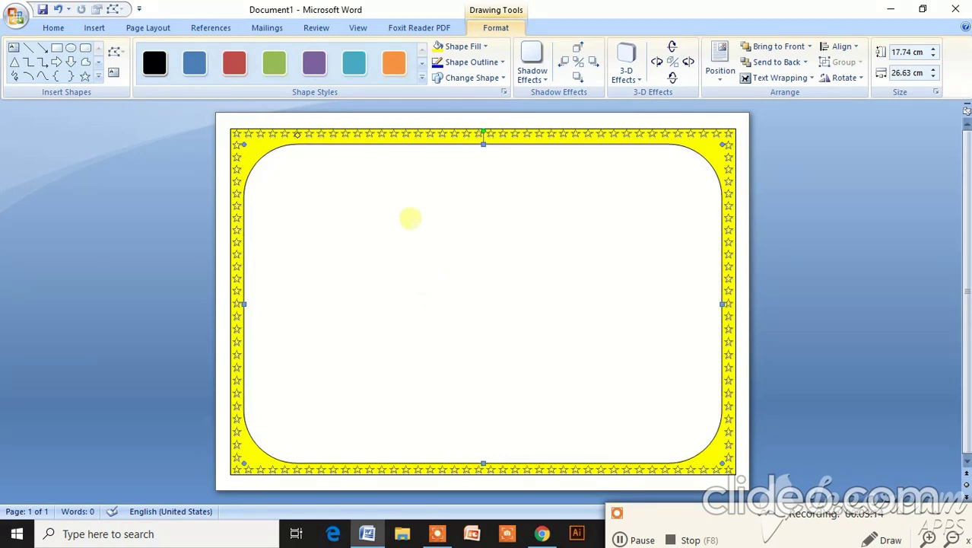
Step: Make the rounded rectangle accept text using Add Text
{"action": "right_click", "coordinate": [412, 201]}
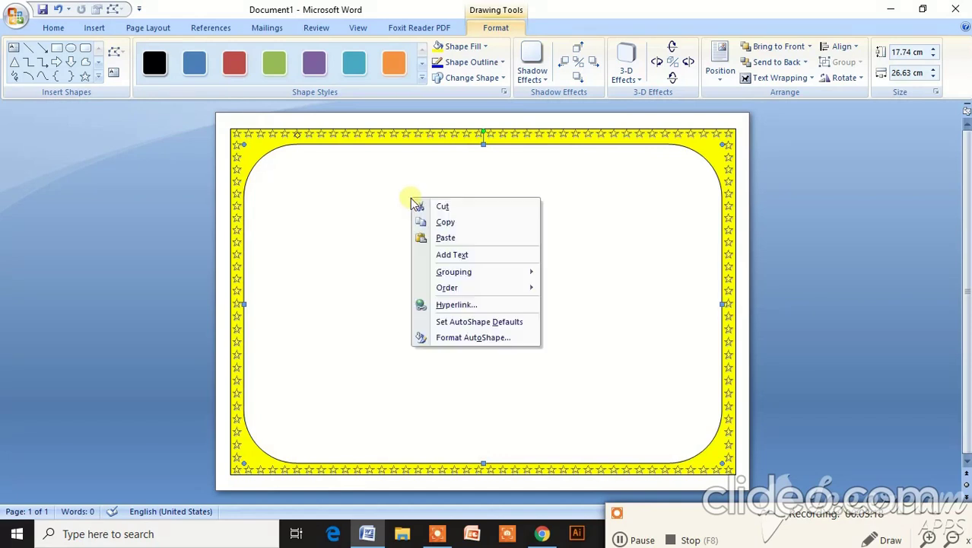
{"action": "left_click", "coordinate": [430, 254]}
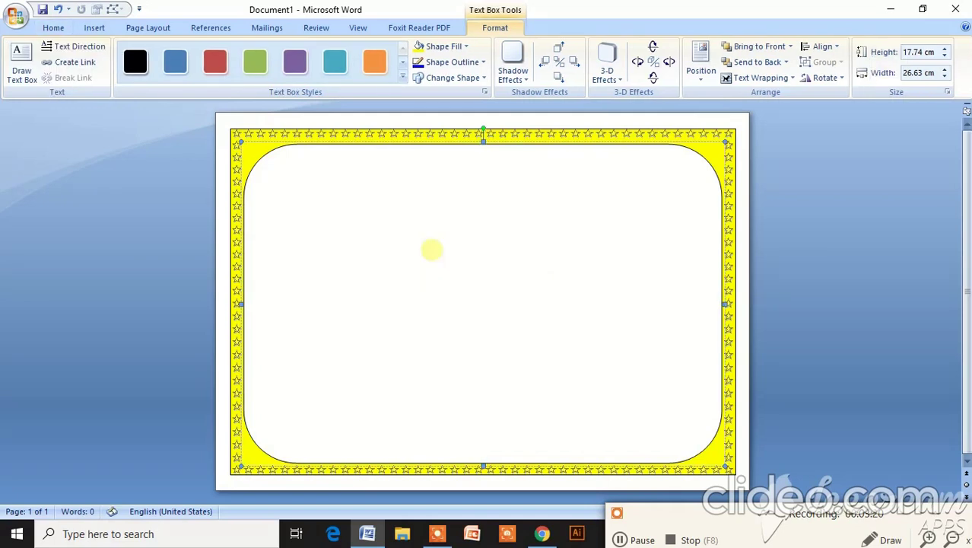
{"action": "key", "text": "alt+shift"}
{"action": "right_click", "coordinate": [431, 250]}
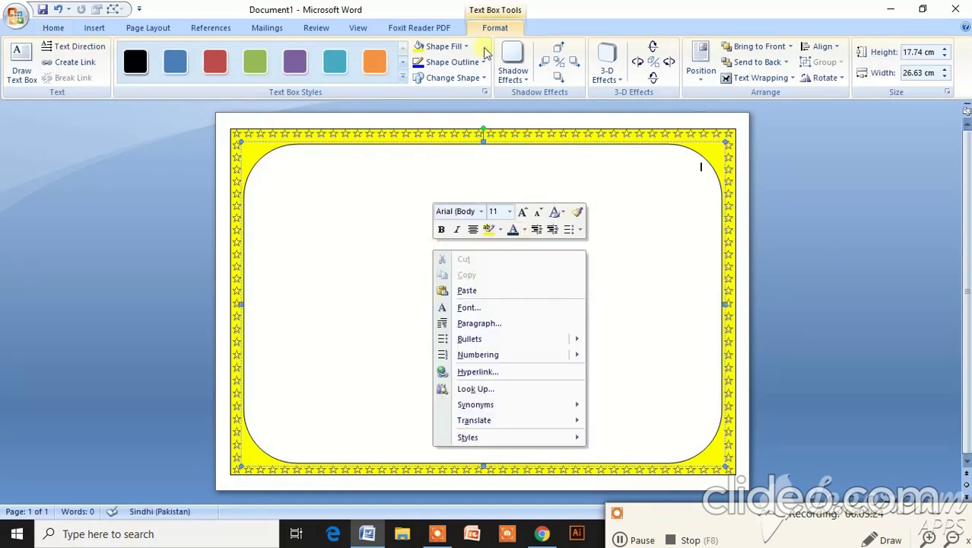
{"action": "left_click", "coordinate": [92, 29]}
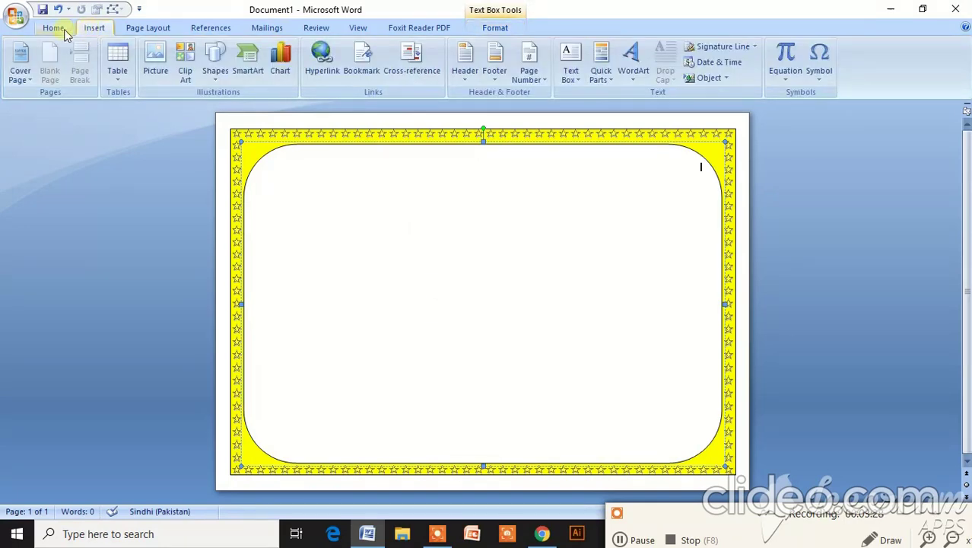
{"action": "left_click", "coordinate": [53, 28]}
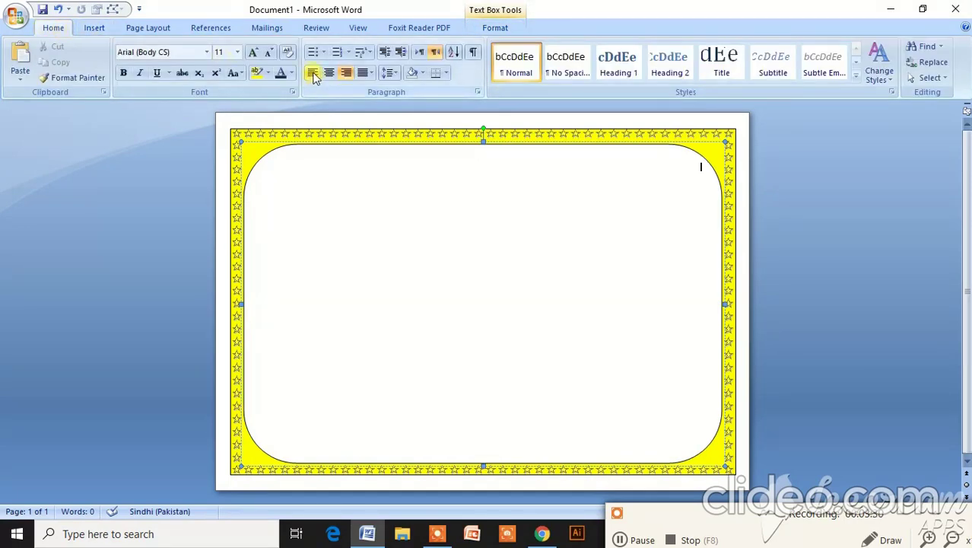
Step: Type the heading 'GOVT BOYS DEGREE COLLAGUE MALIR KARACHI' in capitals
{"action": "type", "text": "4"}
{"action": "type", "text": "c"}
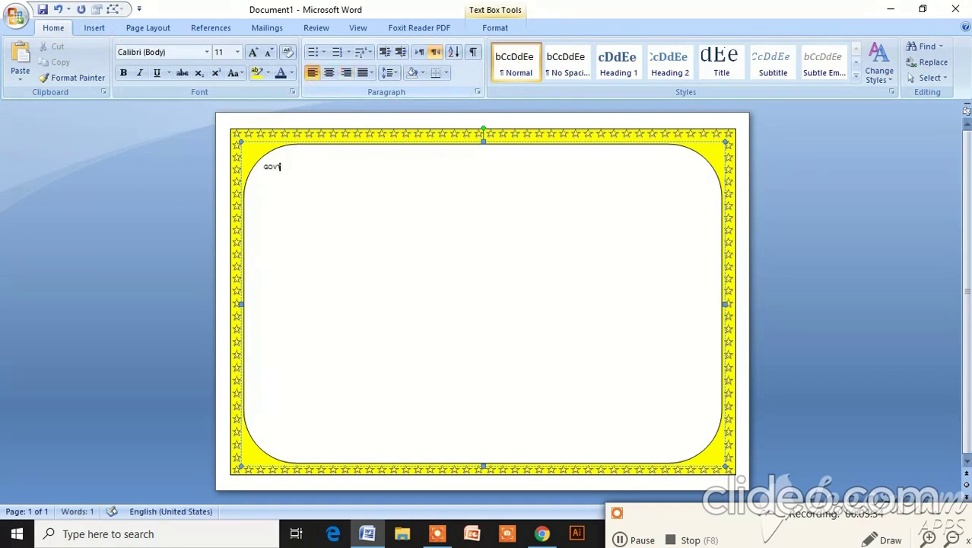
{"action": "type", "text": " BOYS DE"}
{"action": "type", "text": "GREE COL"}
{"action": "type", "text": "L"}
{"action": "key", "text": "BackSpace"}
{"action": "type", "text": "UE"}
{"action": "type", "text": " mA"}
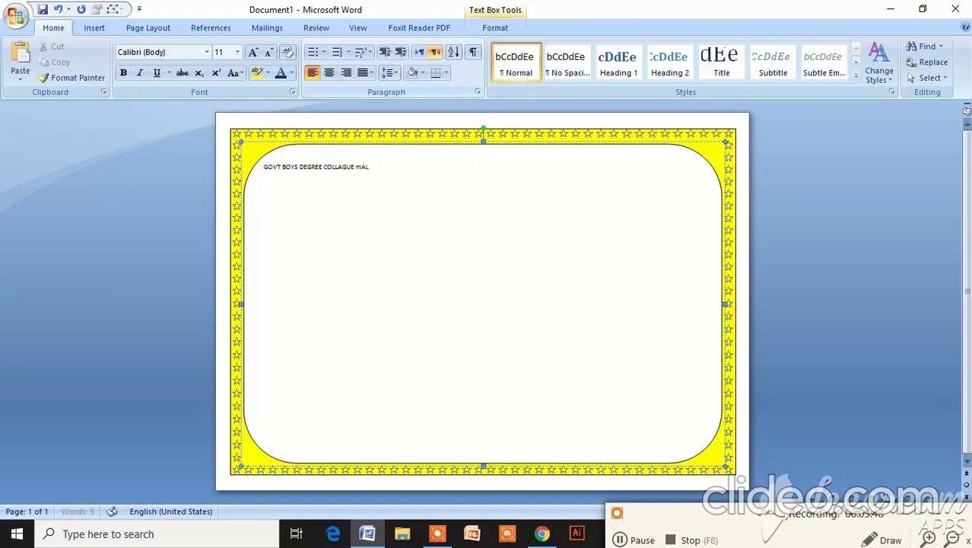
{"action": "key", "text": "BackSpace"}
{"action": "key", "text": "BackSpace"}
{"action": "type", "text": "MAL"}
{"action": "type", "text": "IR KA"}
{"action": "type", "text": "RACH"}
{"action": "type", "text": "I"}
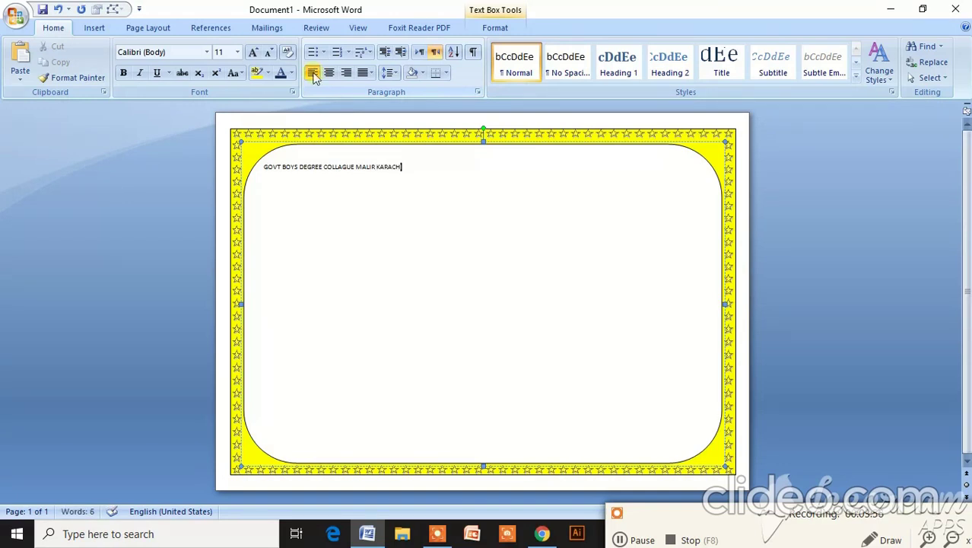
Step: Select all the heading text, set it to size 80, then shrink it to 28
{"action": "key", "text": "ctrl+a"}
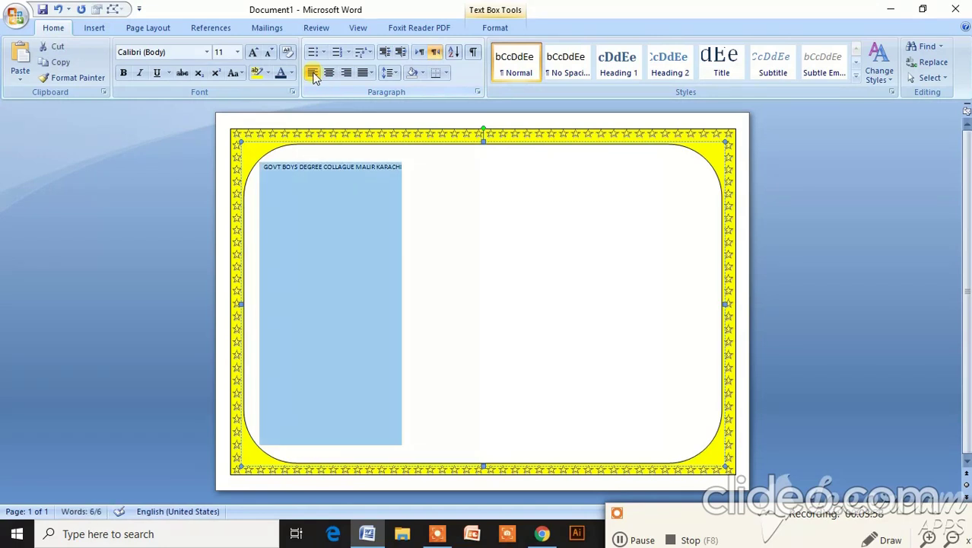
{"action": "key", "text": "ctrl+shift+p"}
{"action": "type", "text": "80"}
{"action": "key", "text": "Return"}
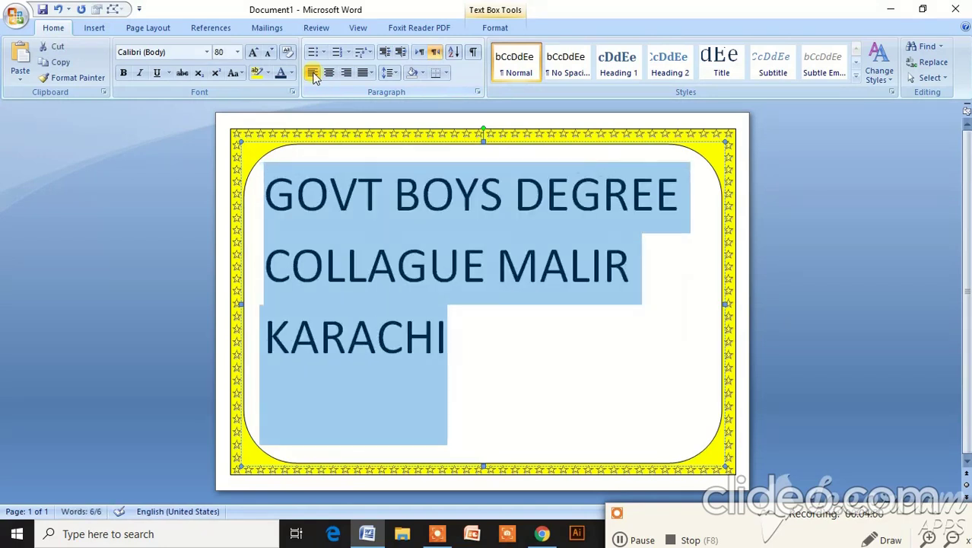
{"action": "key", "text": "ctrl+shift+comma"}
{"action": "key", "text": "ctrl+shift+comma"}
{"action": "key", "text": "ctrl+shift+comma"}
{"action": "key", "text": "ctrl+shift+comma"}
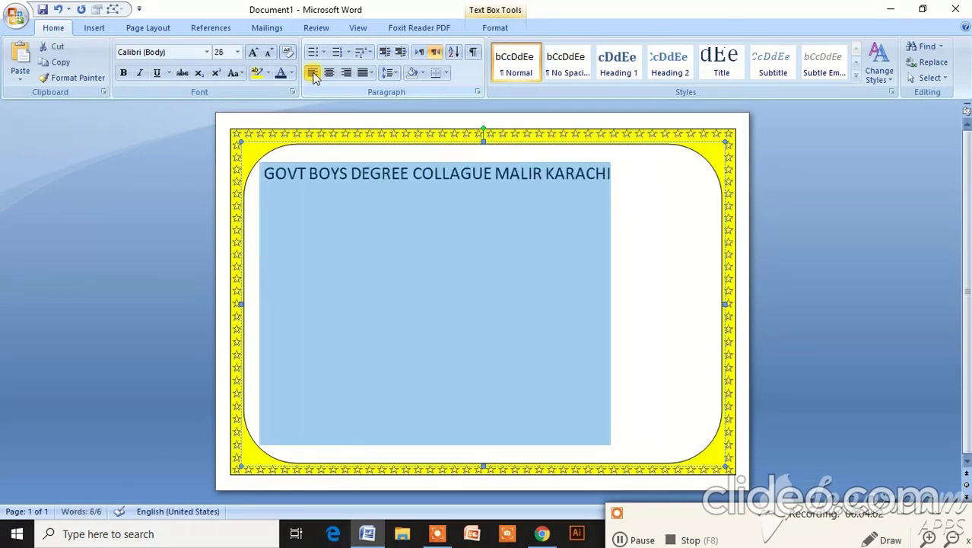
Step: Change the college heading's font to Algerian and deselect it
{"action": "left_click", "coordinate": [206, 52]}
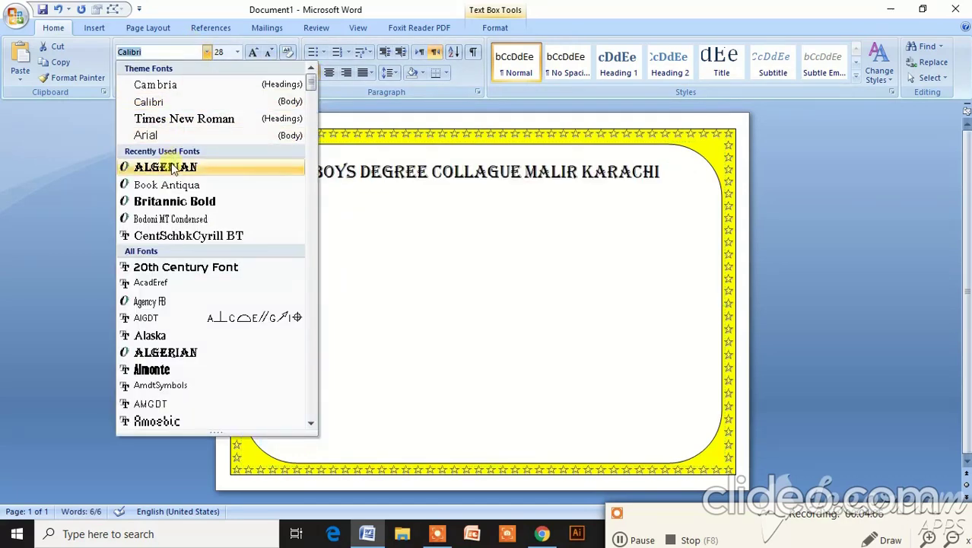
{"action": "left_click", "coordinate": [173, 167]}
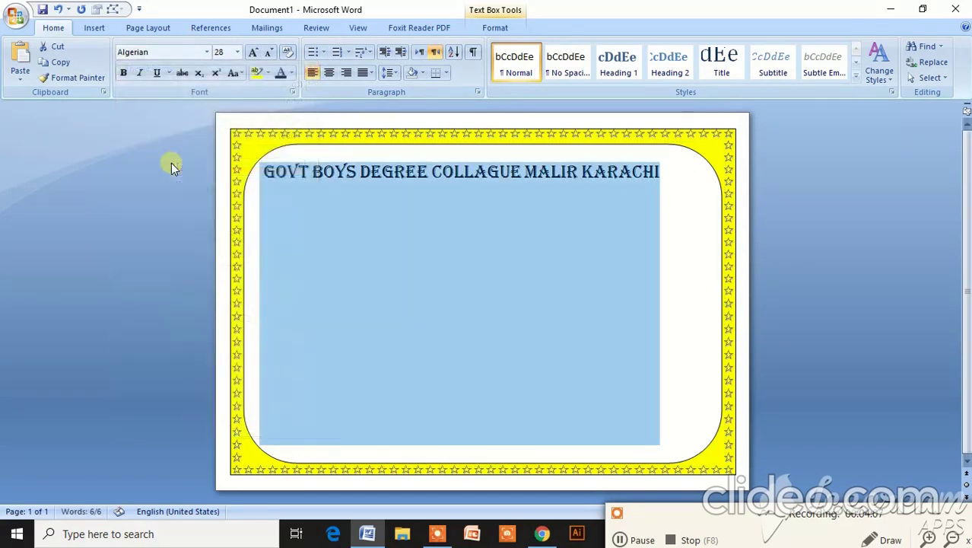
{"action": "left_click", "coordinate": [308, 198]}
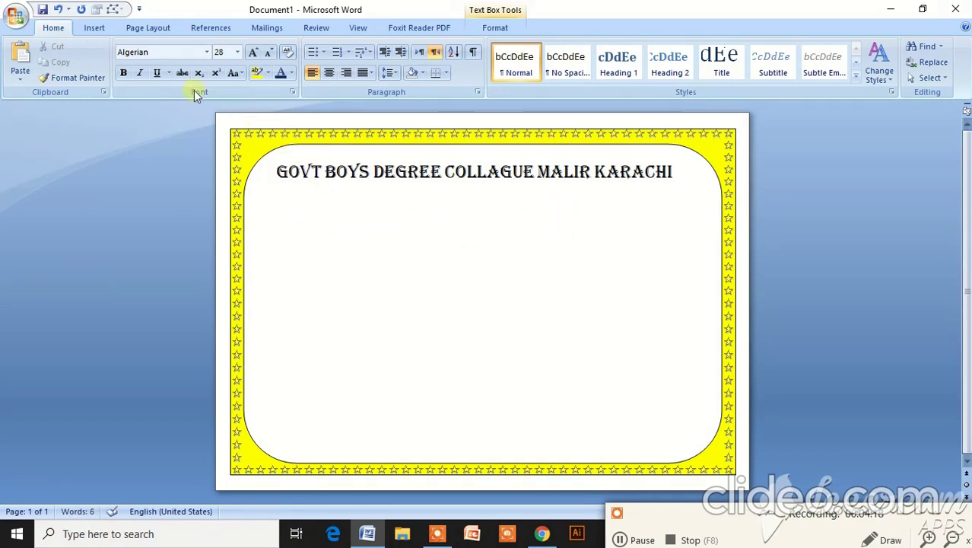
{"action": "left_click", "coordinate": [96, 29]}
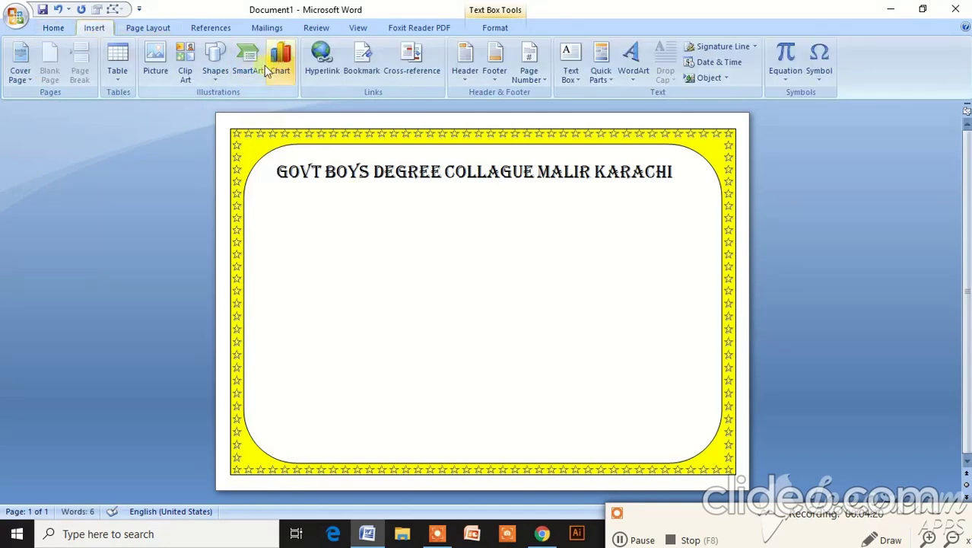
Step: Draw a horizontal scroll banner just below the college name heading
{"action": "left_click", "coordinate": [152, 29]}
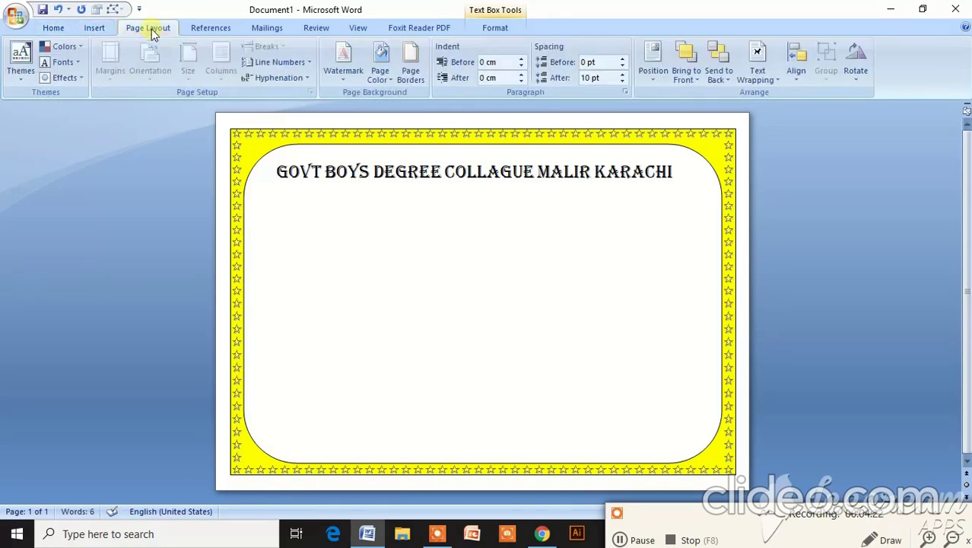
{"action": "left_click", "coordinate": [96, 28]}
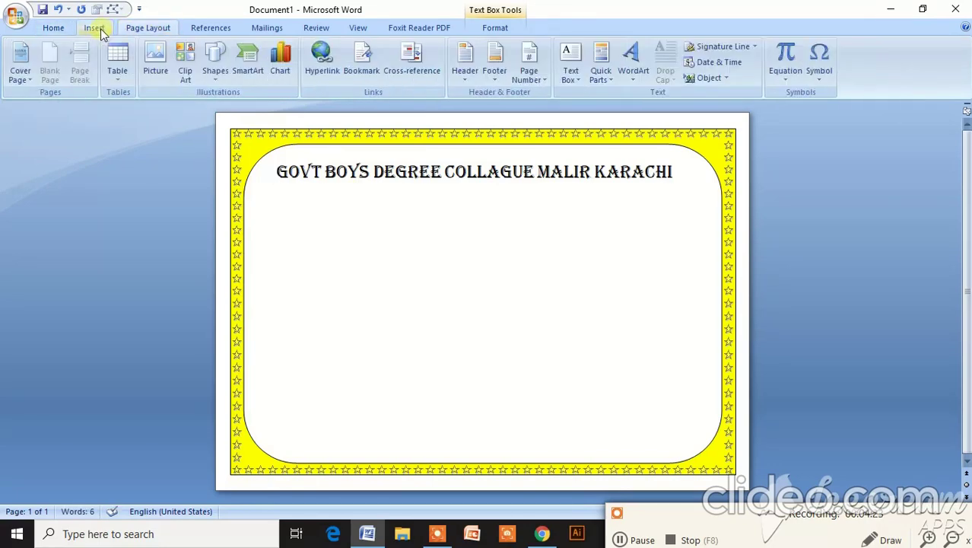
{"action": "left_click", "coordinate": [214, 76]}
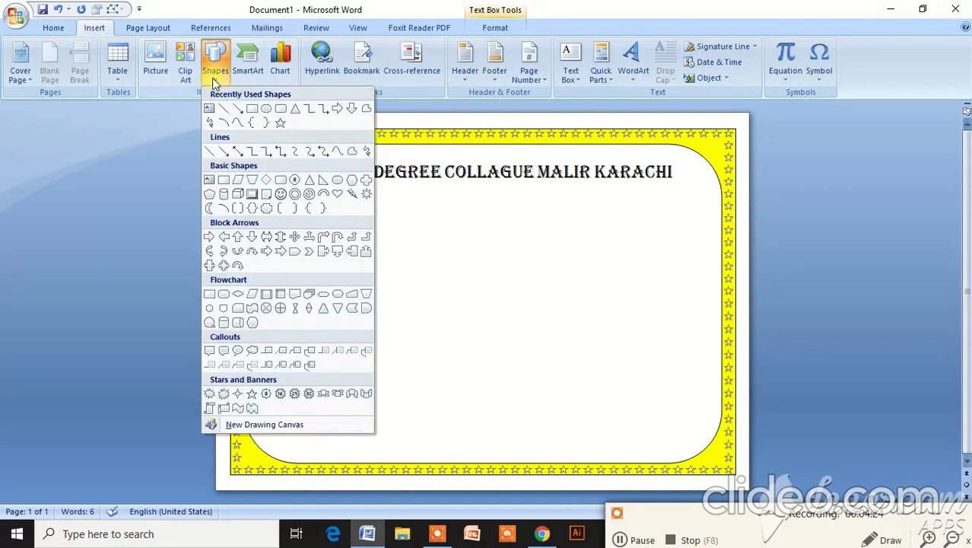
{"action": "left_click", "coordinate": [223, 409]}
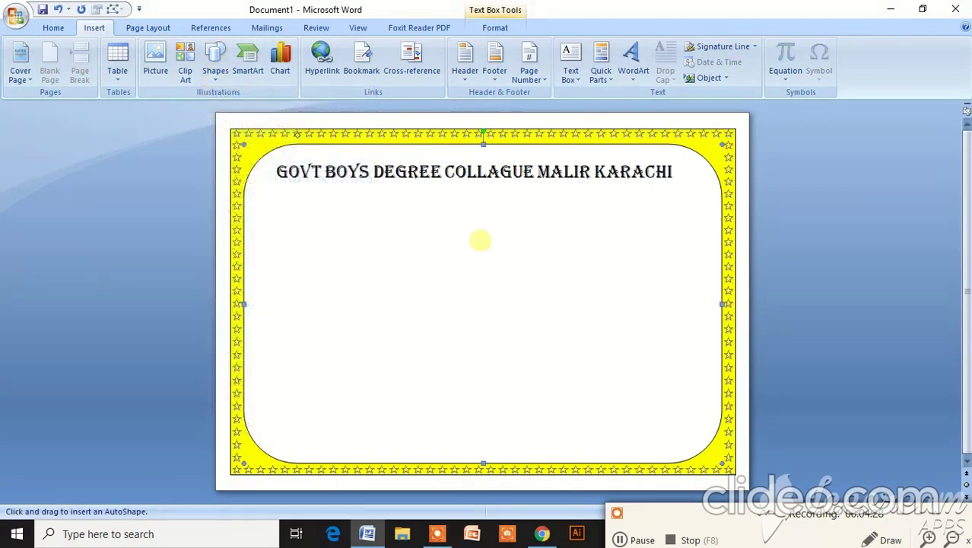
{"action": "left_click_drag", "start_coordinate": [548, 205], "coordinate": [386, 251]}
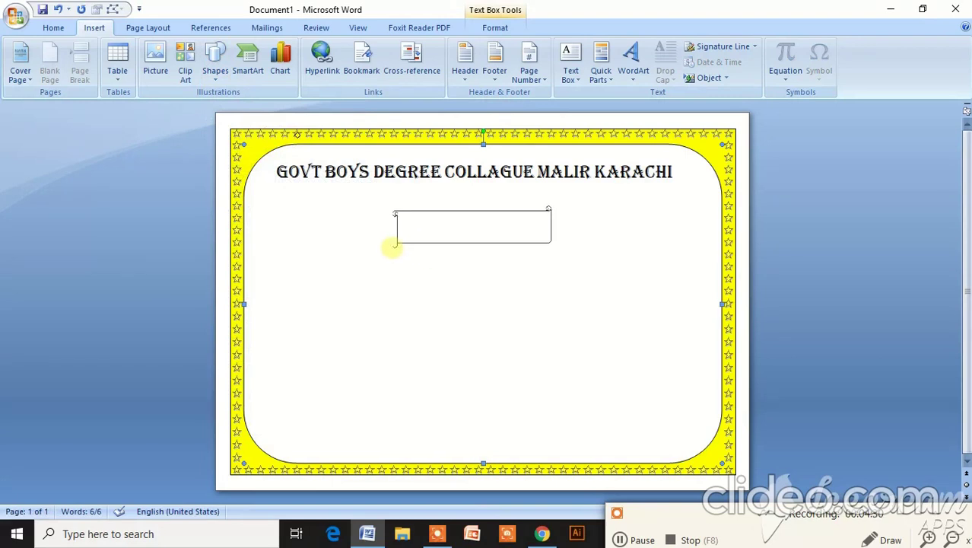
{"action": "left_click_drag", "start_coordinate": [455, 225], "coordinate": [463, 205]}
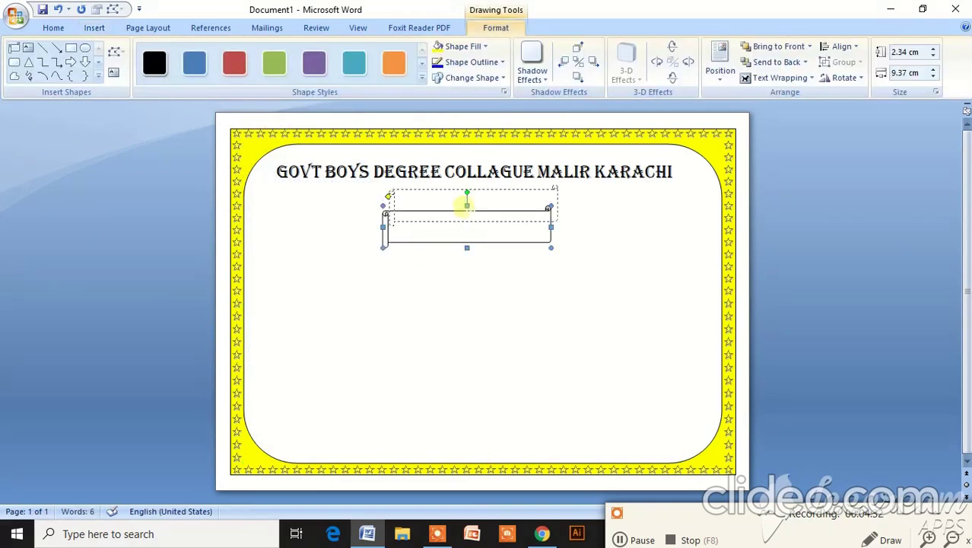
Step: Fill the banner red and move it up and right under the heading
{"action": "left_click", "coordinate": [465, 46]}
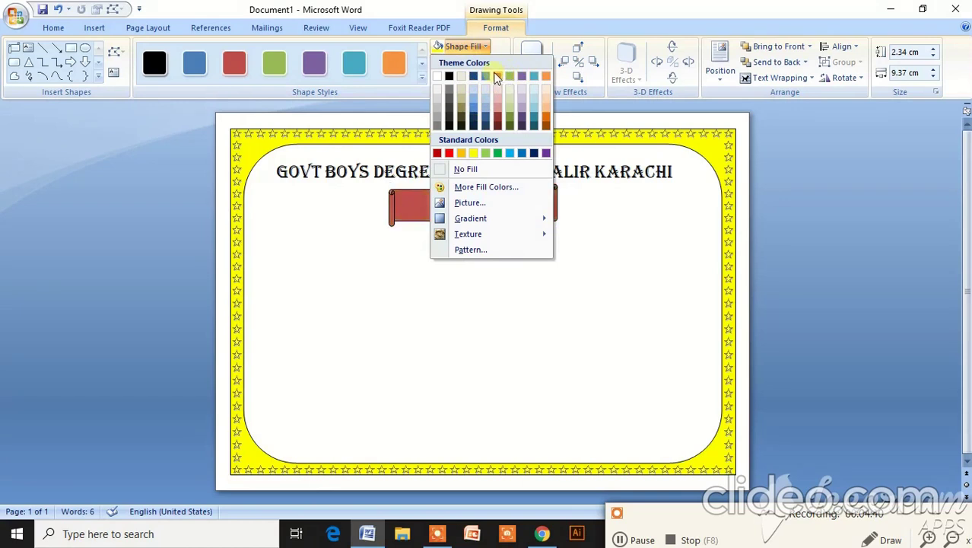
{"action": "left_click", "coordinate": [498, 76]}
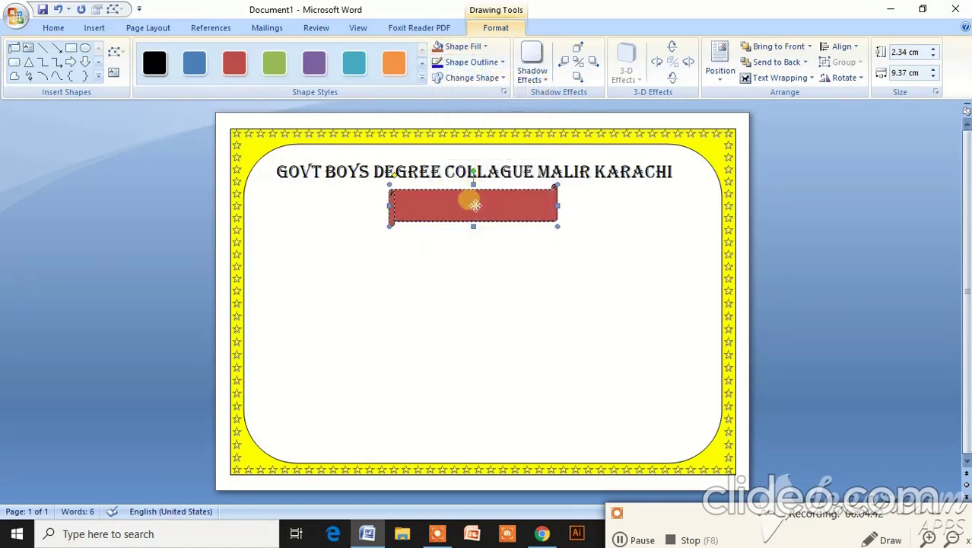
{"action": "left_click_drag", "start_coordinate": [475, 204], "coordinate": [519, 210]}
{"action": "right_click", "coordinate": [519, 208]}
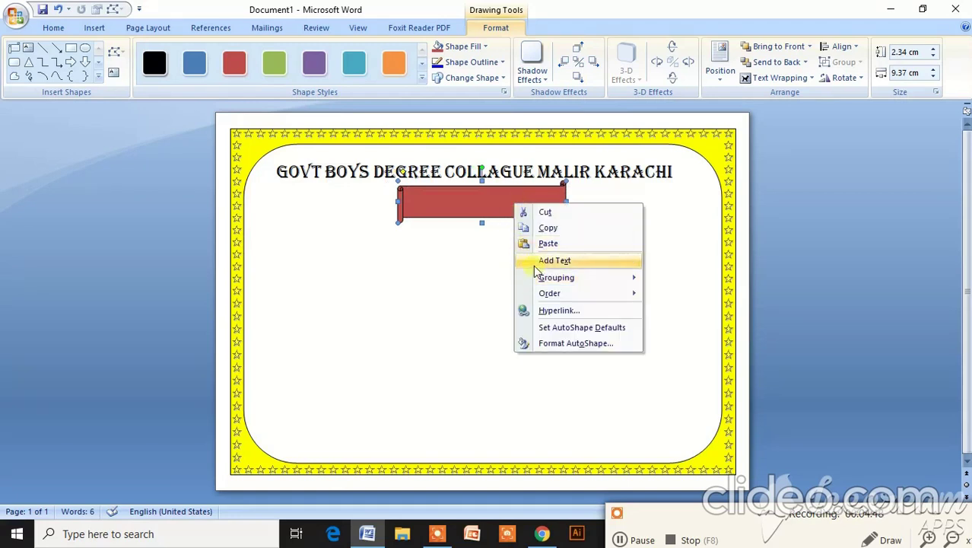
Step: Add left-aligned text to the red banner and type CERTIF of the word CERTIFICATE
{"action": "left_click", "coordinate": [533, 261]}
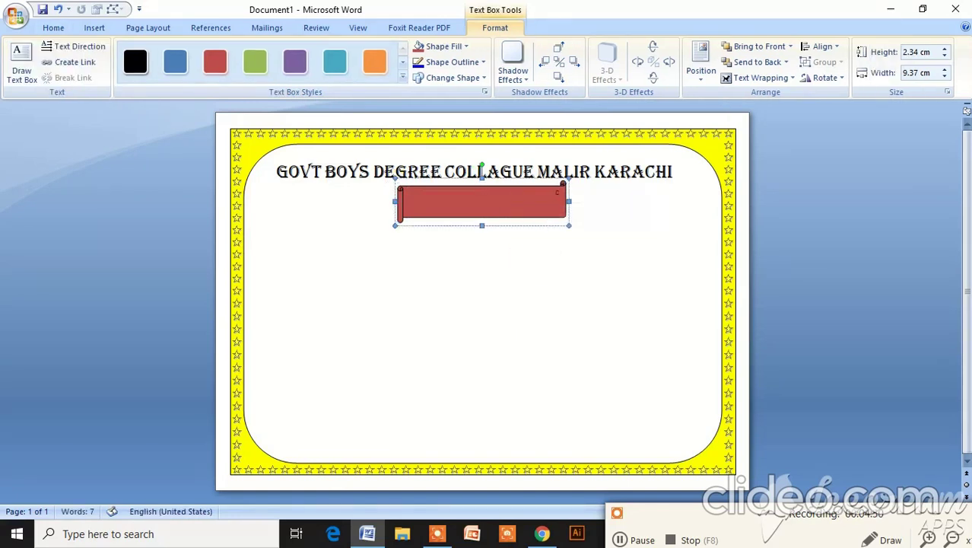
{"action": "left_click", "coordinate": [92, 28]}
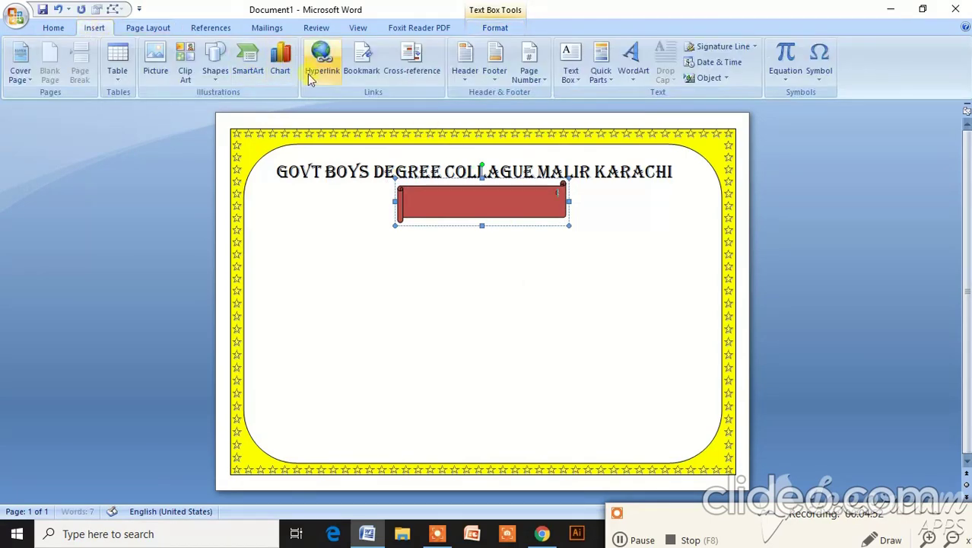
{"action": "left_click", "coordinate": [54, 31]}
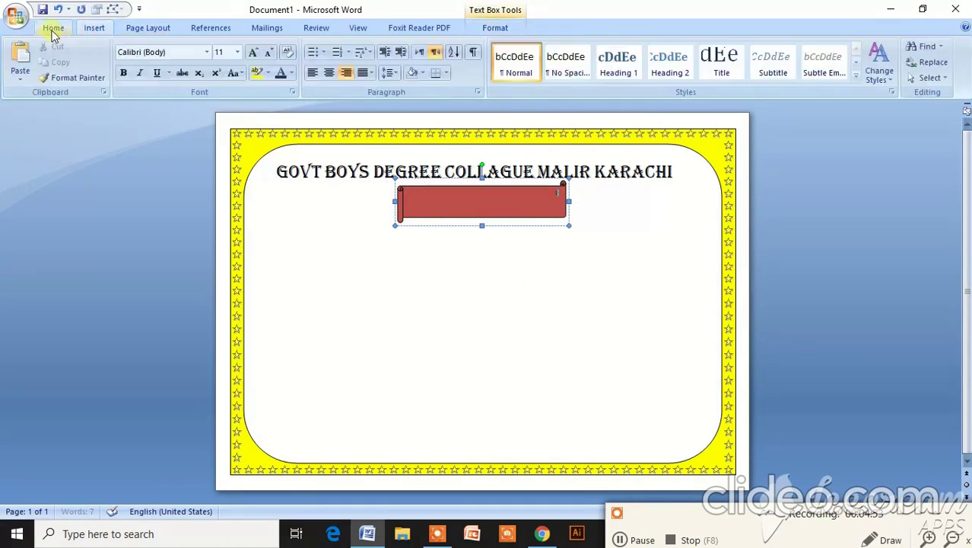
{"action": "left_click", "coordinate": [310, 73]}
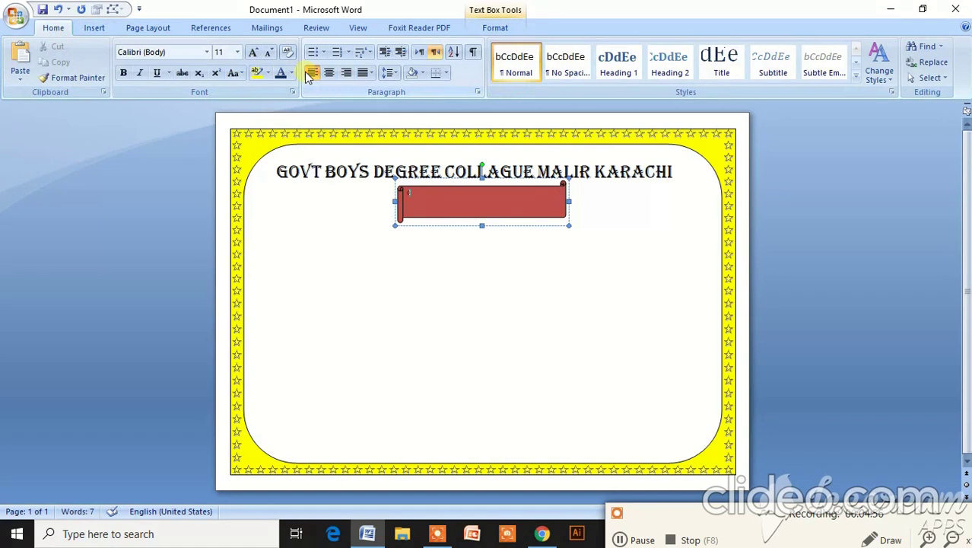
{"action": "type", "text": "CERTI"}
{"action": "type", "text": "FICATE"}
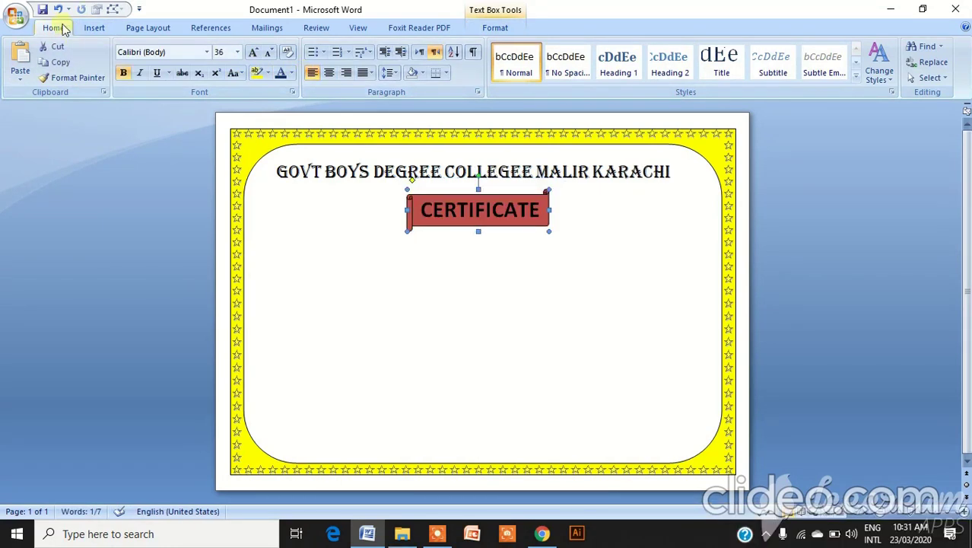
{"action": "left_click", "coordinate": [93, 28]}
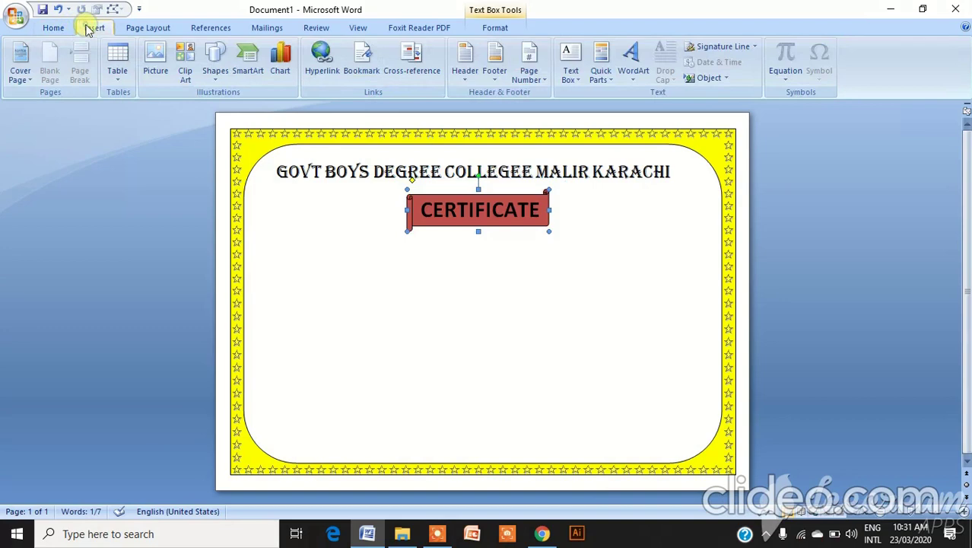
Step: Draw a square rectangle at the upper right of the certificate
{"action": "left_click", "coordinate": [216, 64]}
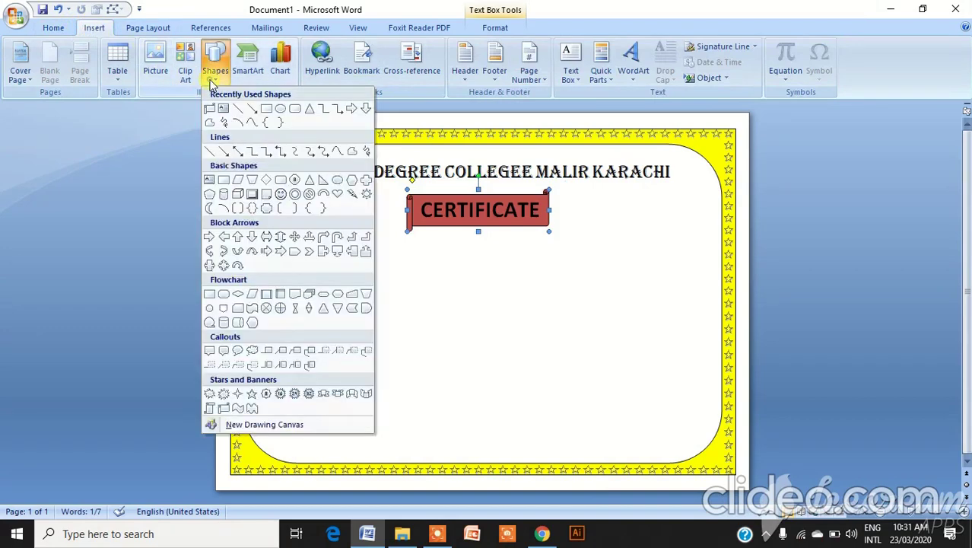
{"action": "left_click", "coordinate": [261, 108]}
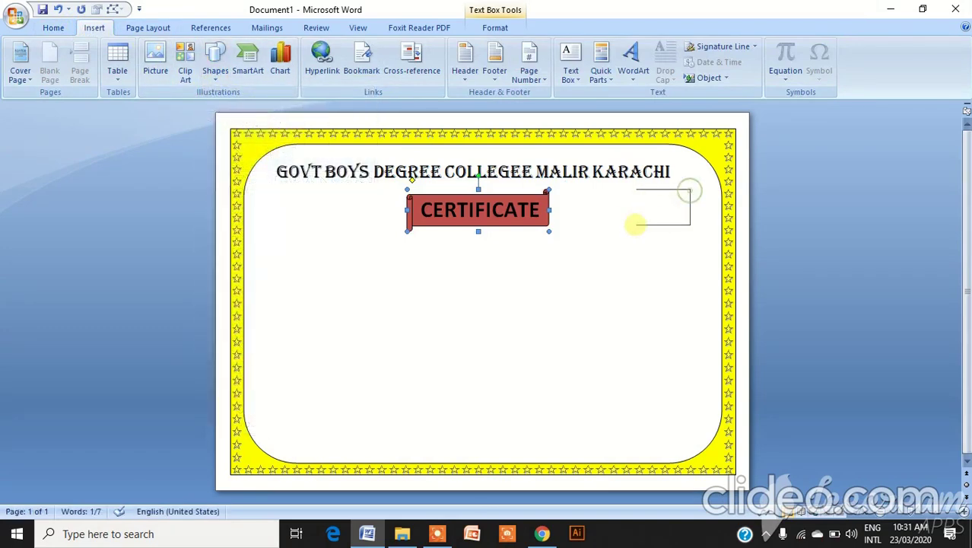
{"action": "left_click_drag", "start_coordinate": [689, 190], "coordinate": [606, 267]}
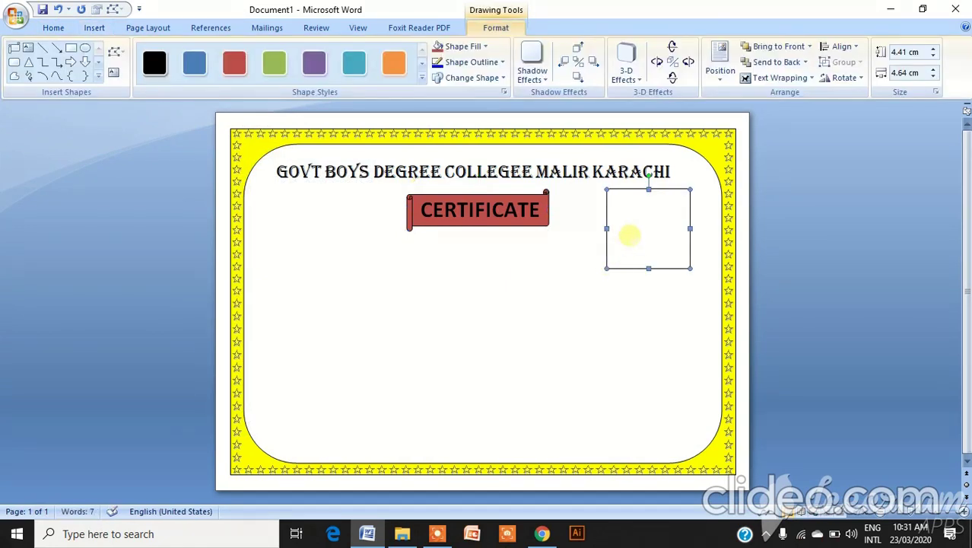
Step: Add left-aligned text 'photo' inside the box and push it down
{"action": "right_click", "coordinate": [629, 235]}
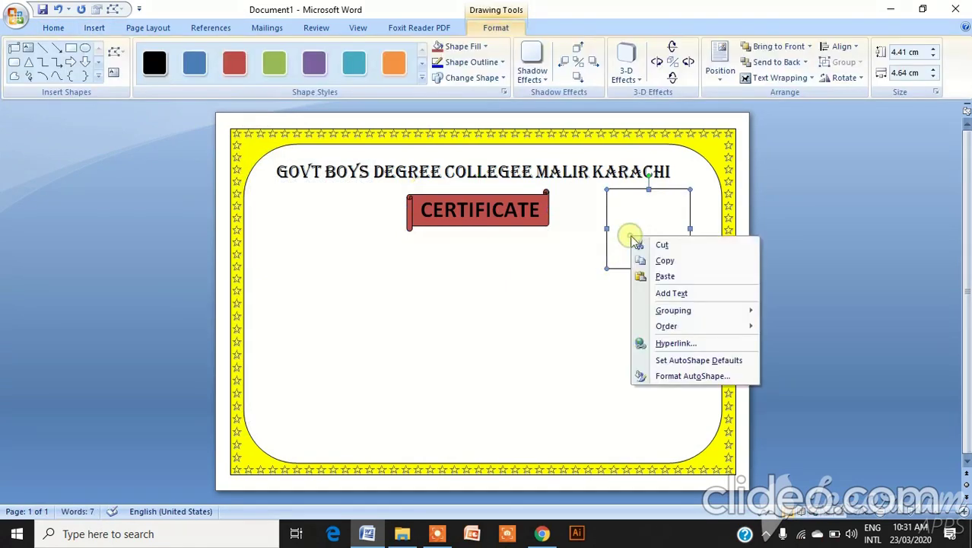
{"action": "left_click", "coordinate": [669, 294]}
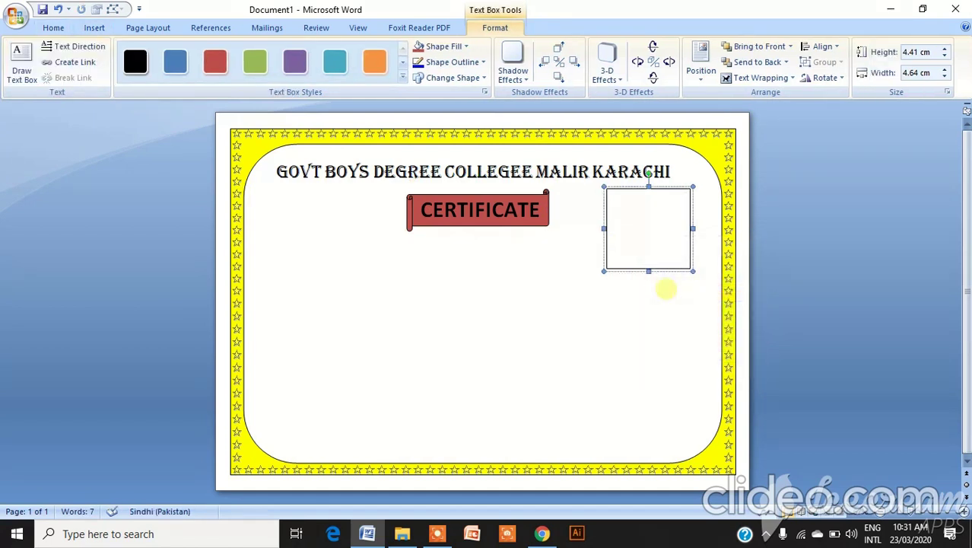
{"action": "left_click", "coordinate": [53, 27]}
{"action": "left_click", "coordinate": [313, 72]}
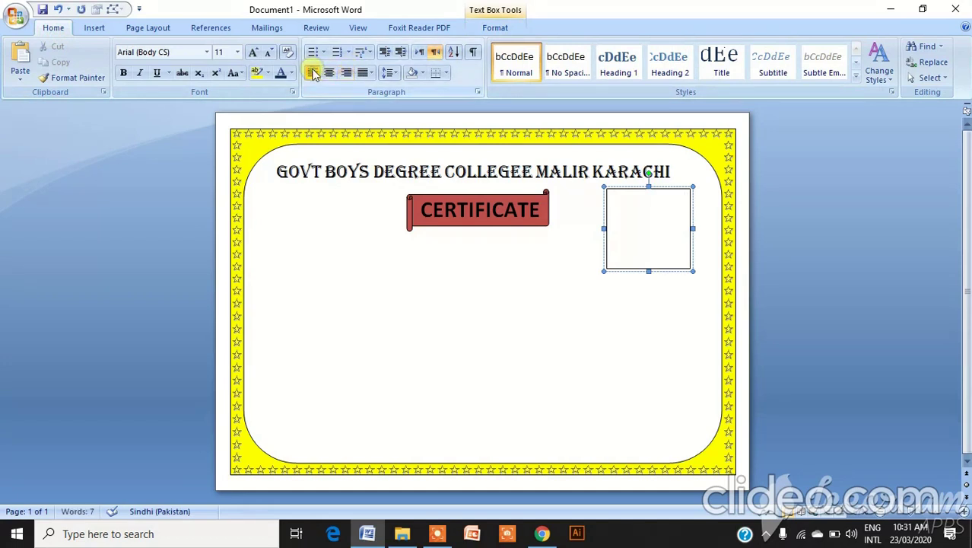
{"action": "type", "text": "s"}
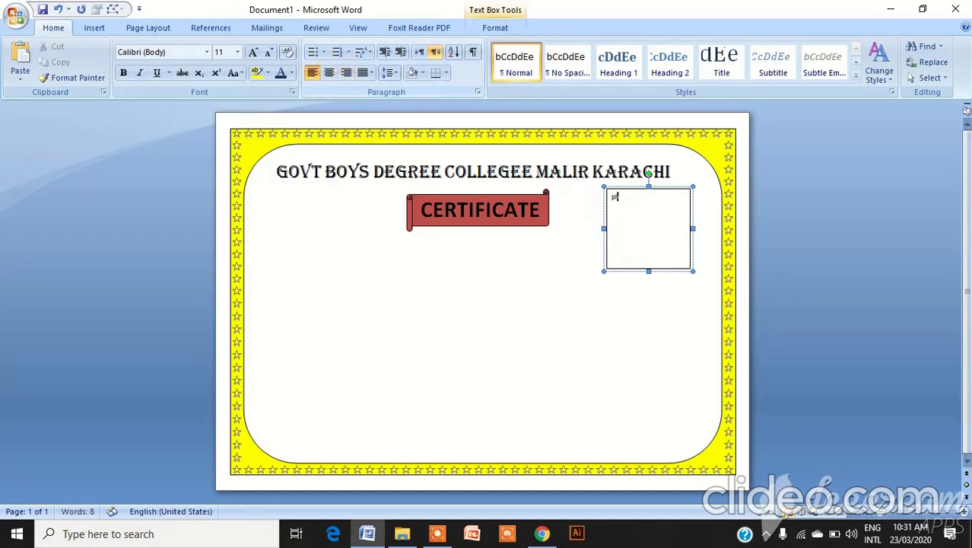
{"action": "type", "text": "hoto"}
{"action": "key", "text": "Home"}
{"action": "key", "text": "Return"}
{"action": "key", "text": "Return"}
{"action": "key", "text": "Return"}
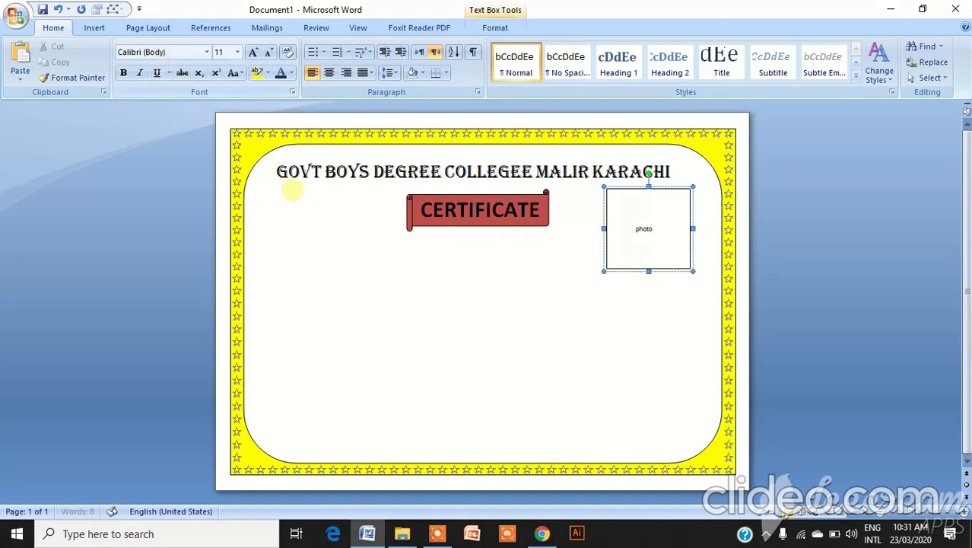
Step: Make the college logo at the upper left slightly taller and nudge it right
{"action": "right_click", "coordinate": [294, 190]}
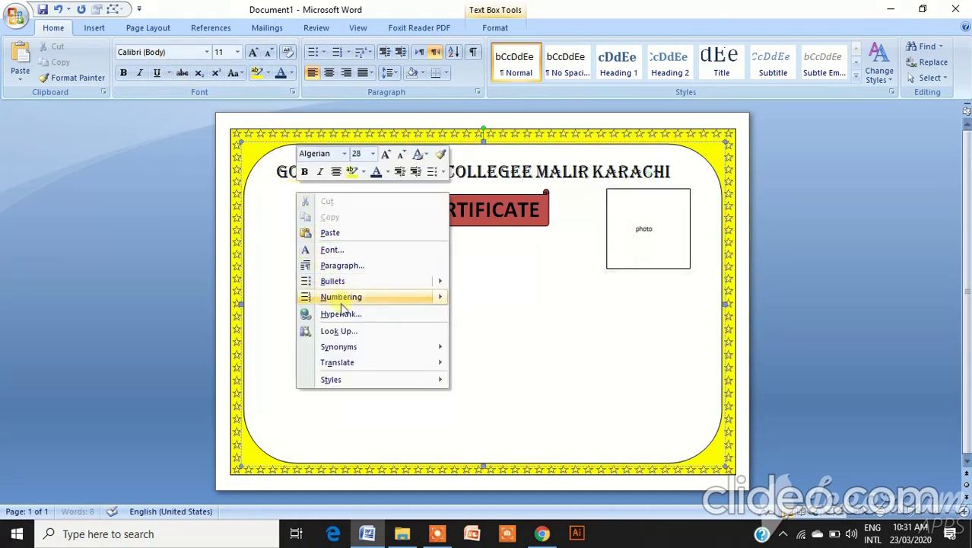
{"action": "left_click", "coordinate": [446, 537]}
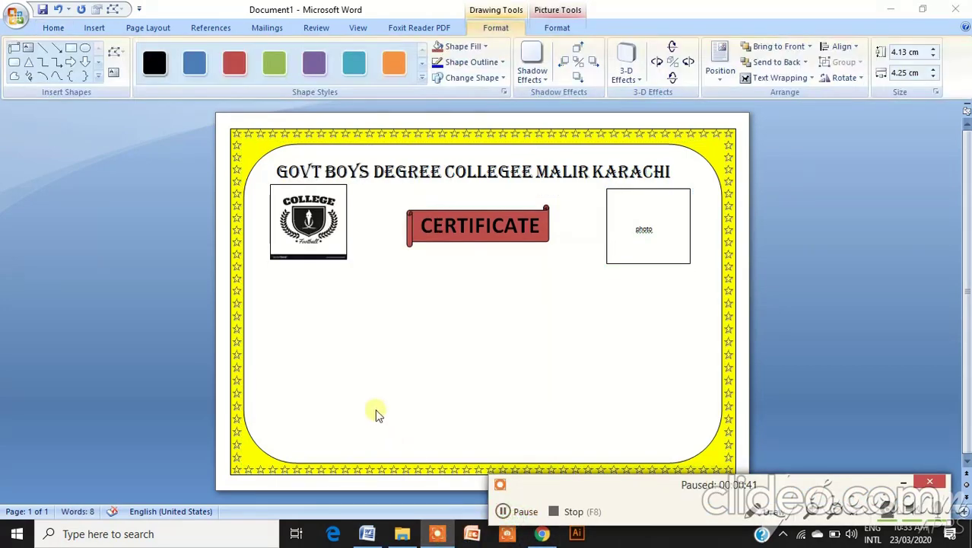
{"action": "left_click", "coordinate": [284, 234]}
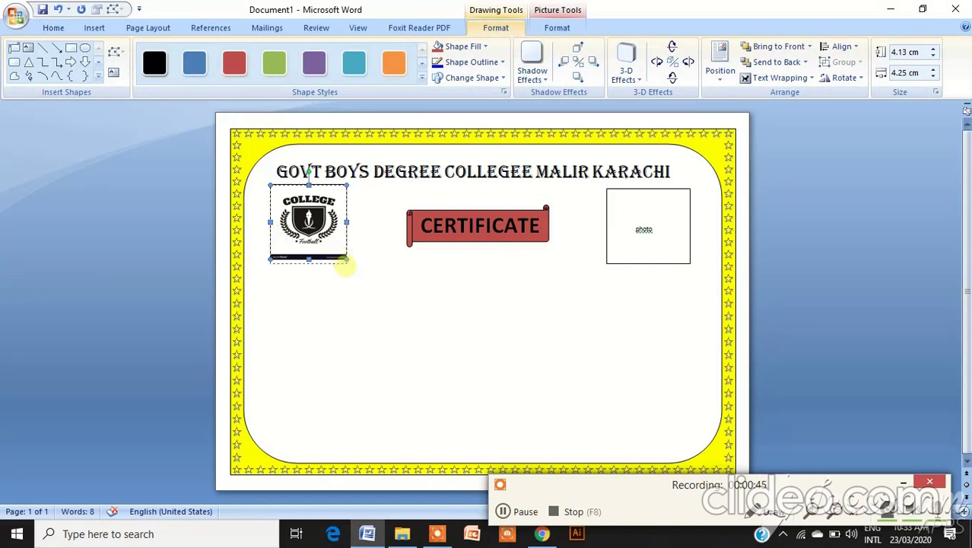
{"action": "left_click_drag", "start_coordinate": [346, 260], "coordinate": [348, 264]}
{"action": "left_click_drag", "start_coordinate": [308, 228], "coordinate": [311, 228]}
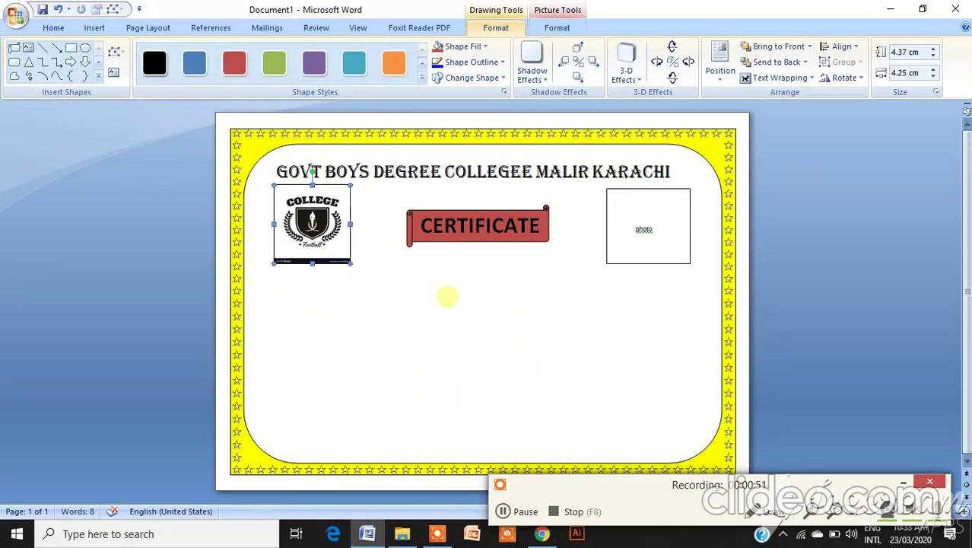
{"action": "left_click", "coordinate": [514, 520]}
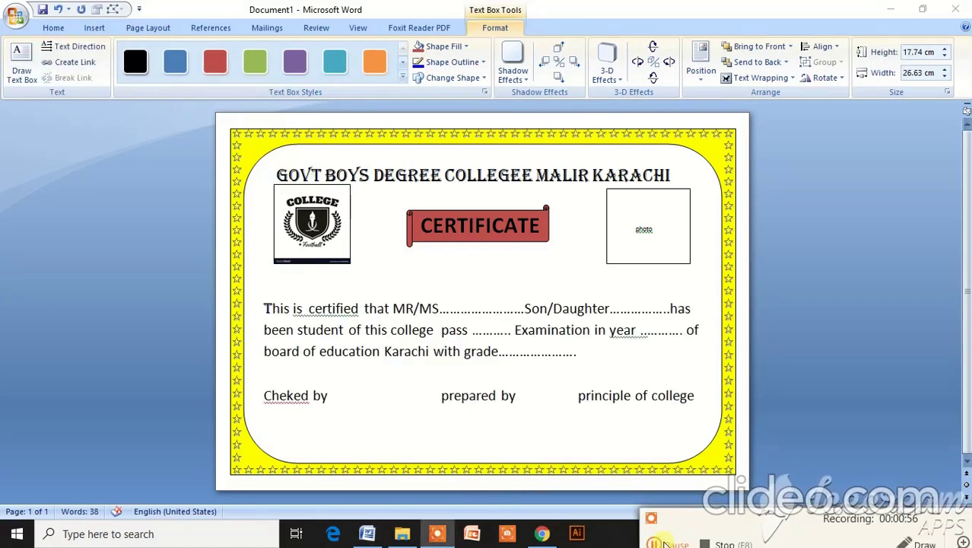